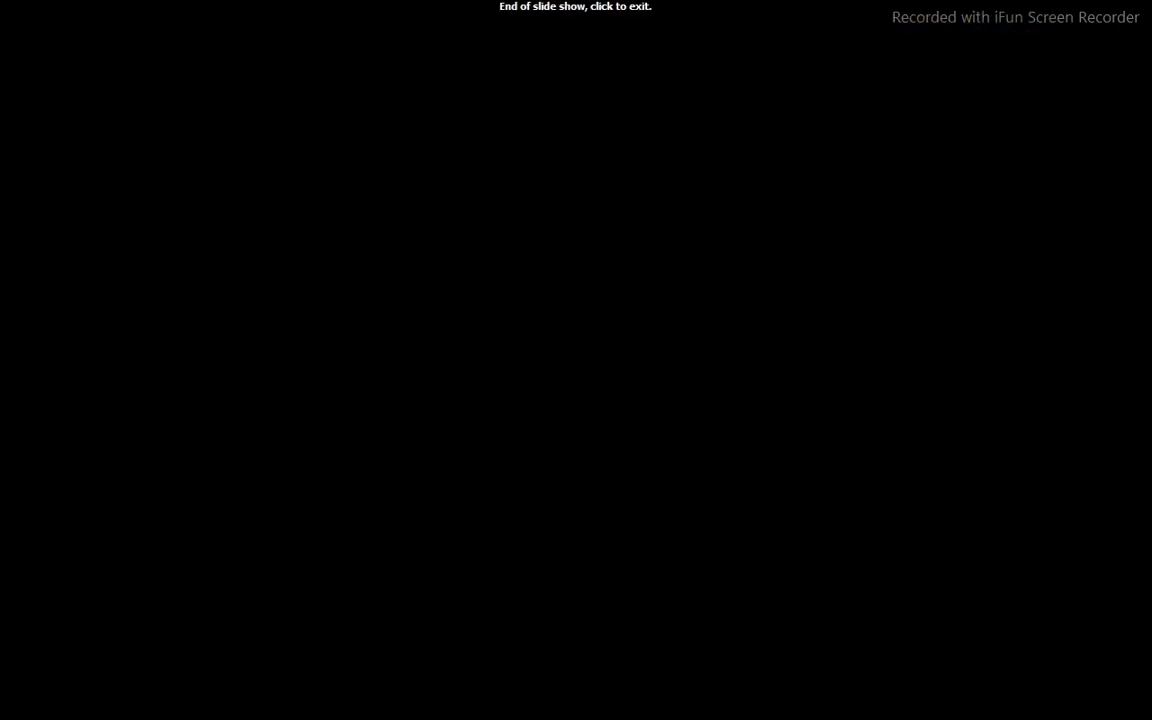
- Exit the slide show preview and return to editing slide 2
click(487, 503)
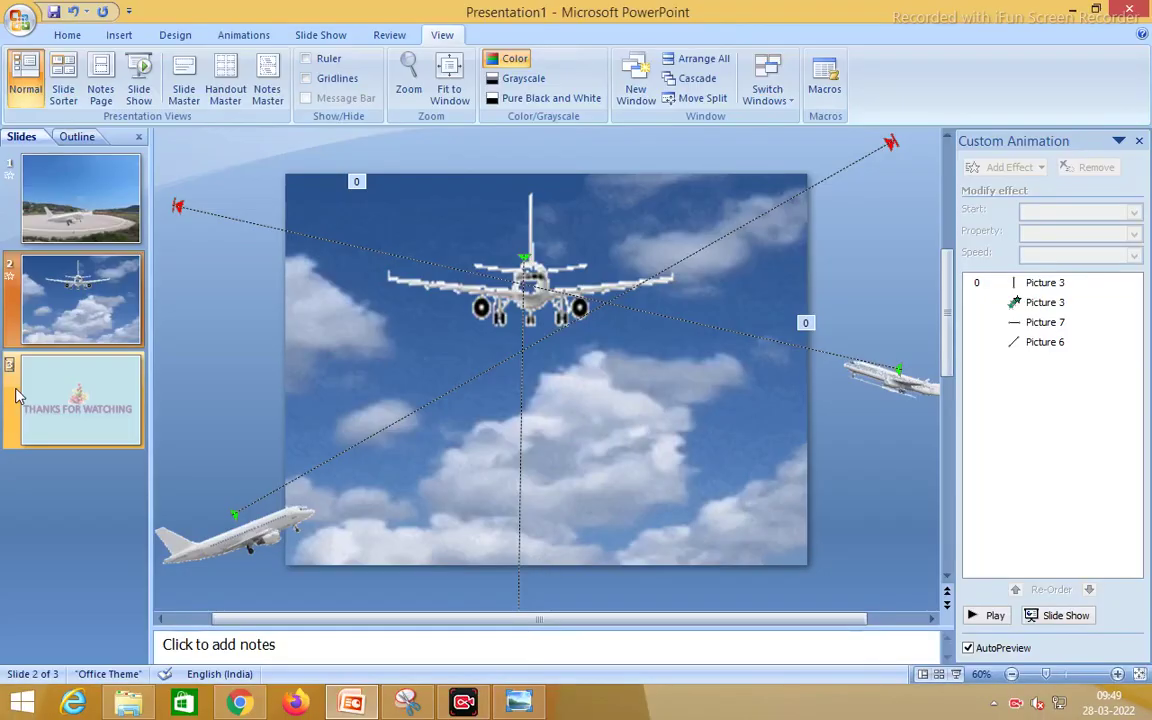
- Add a new slide 3 with the 'Capture' runway photo as its picture-fill background
key(Return)
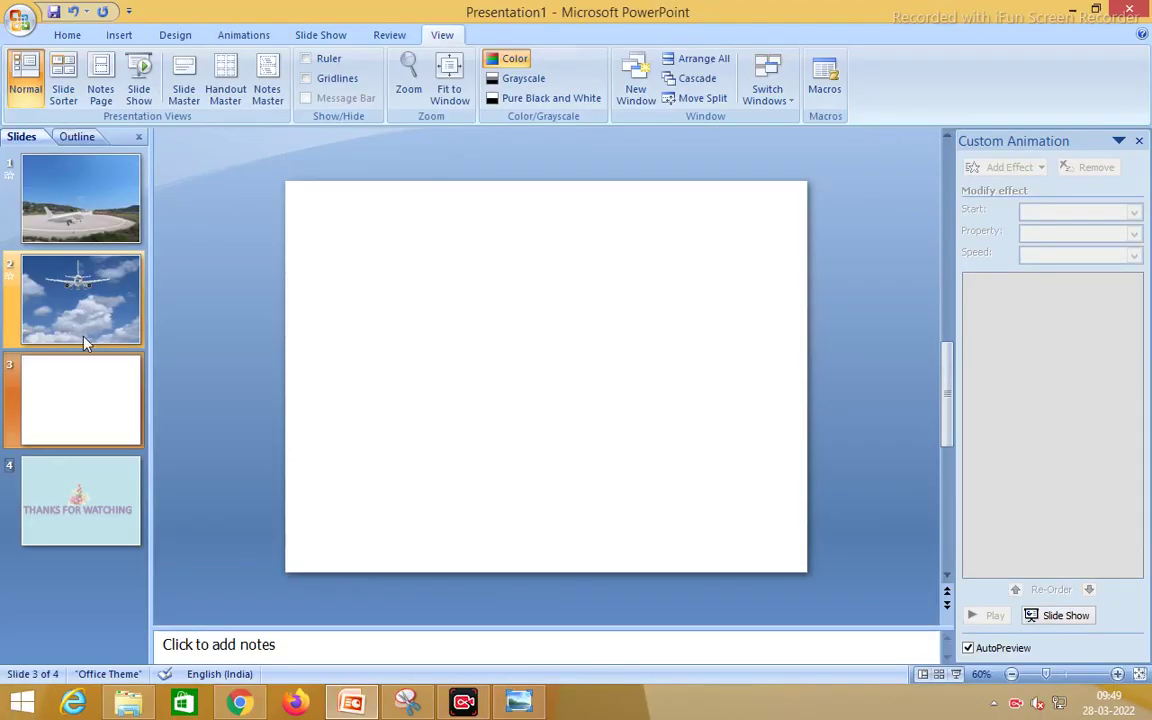
right_click(341, 345)
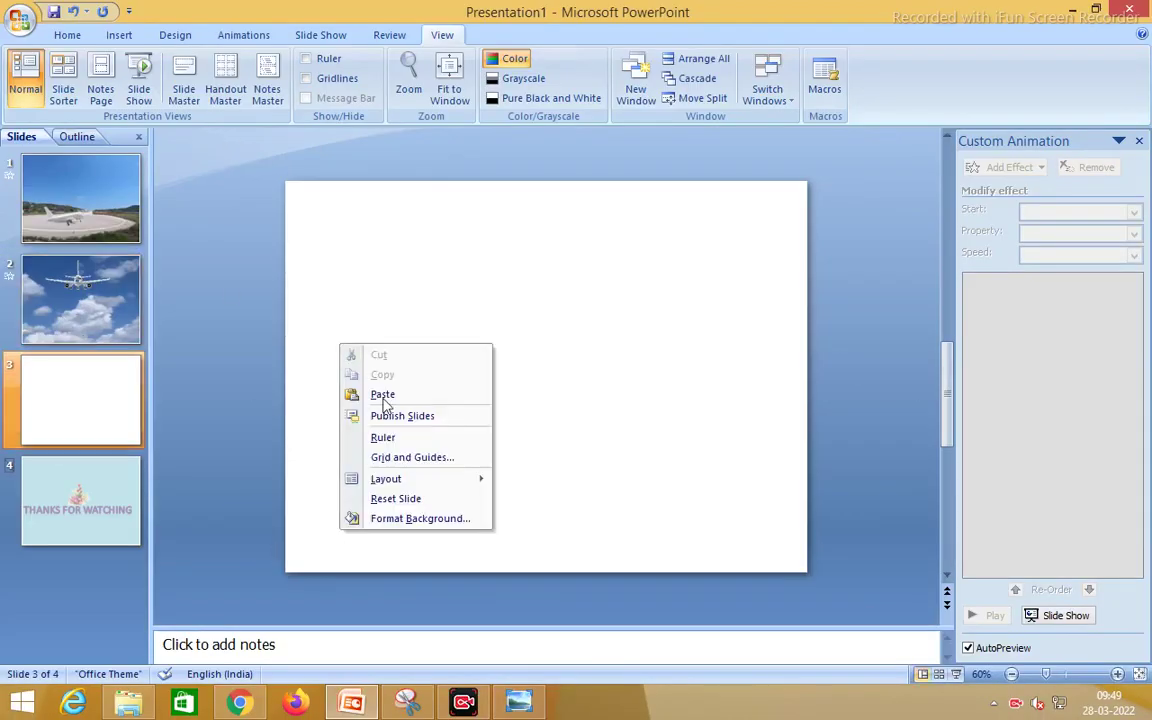
click(420, 518)
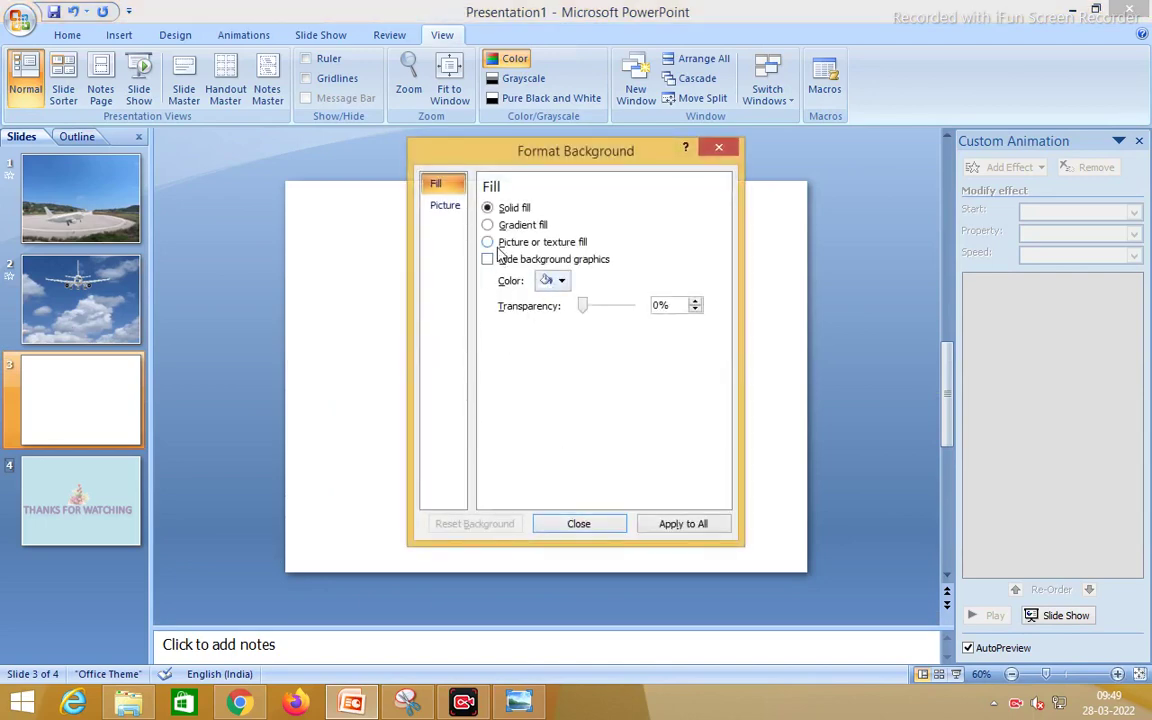
click(488, 242)
click(538, 325)
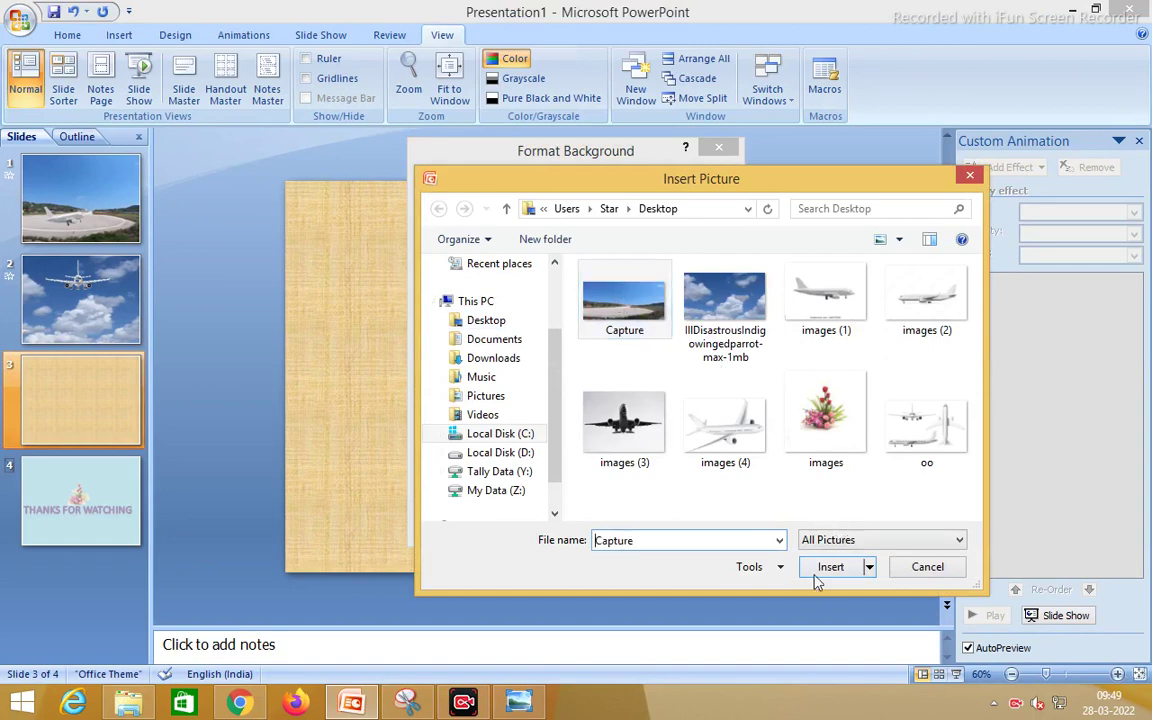
click(829, 567)
click(577, 524)
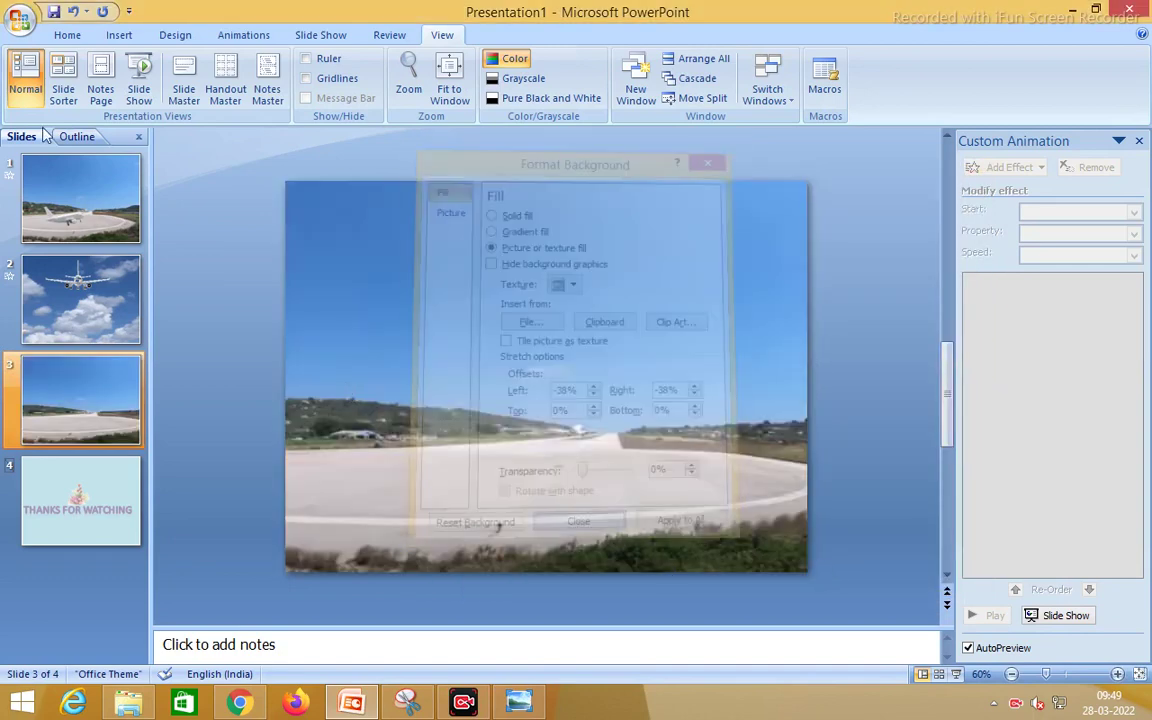
click(119, 35)
- Insert the 'images (1)' airplane picture, move it onto the runway, and crop off its bottom caption strip
click(62, 91)
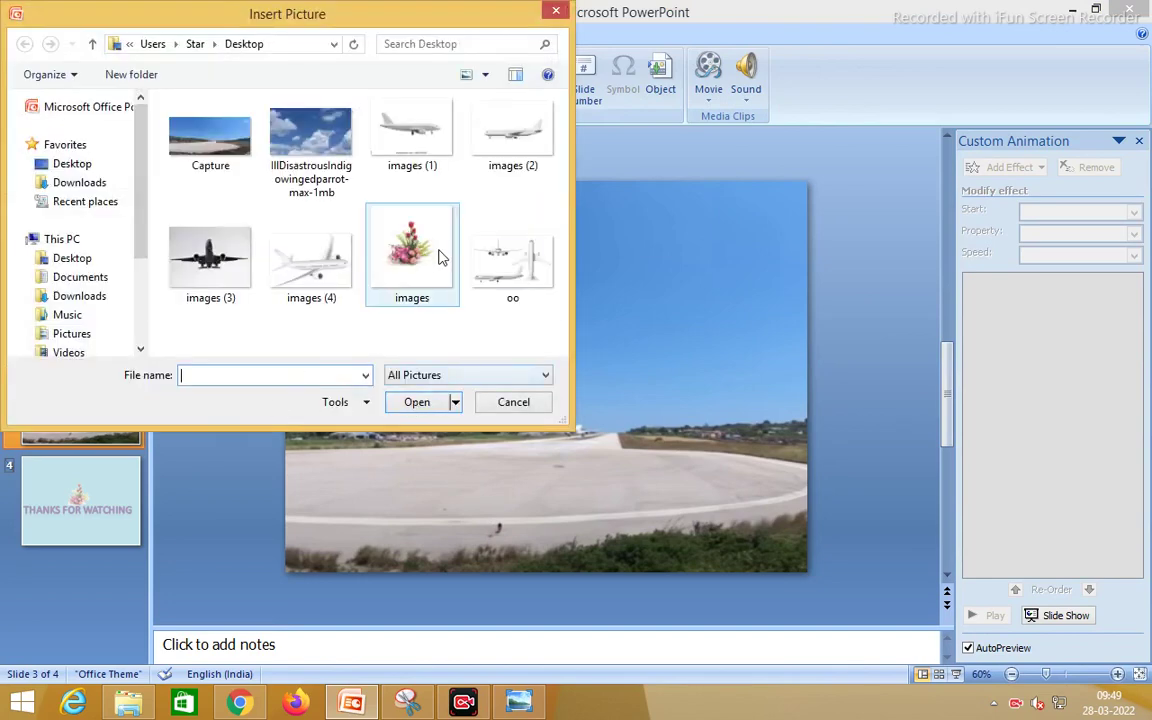
click(424, 128)
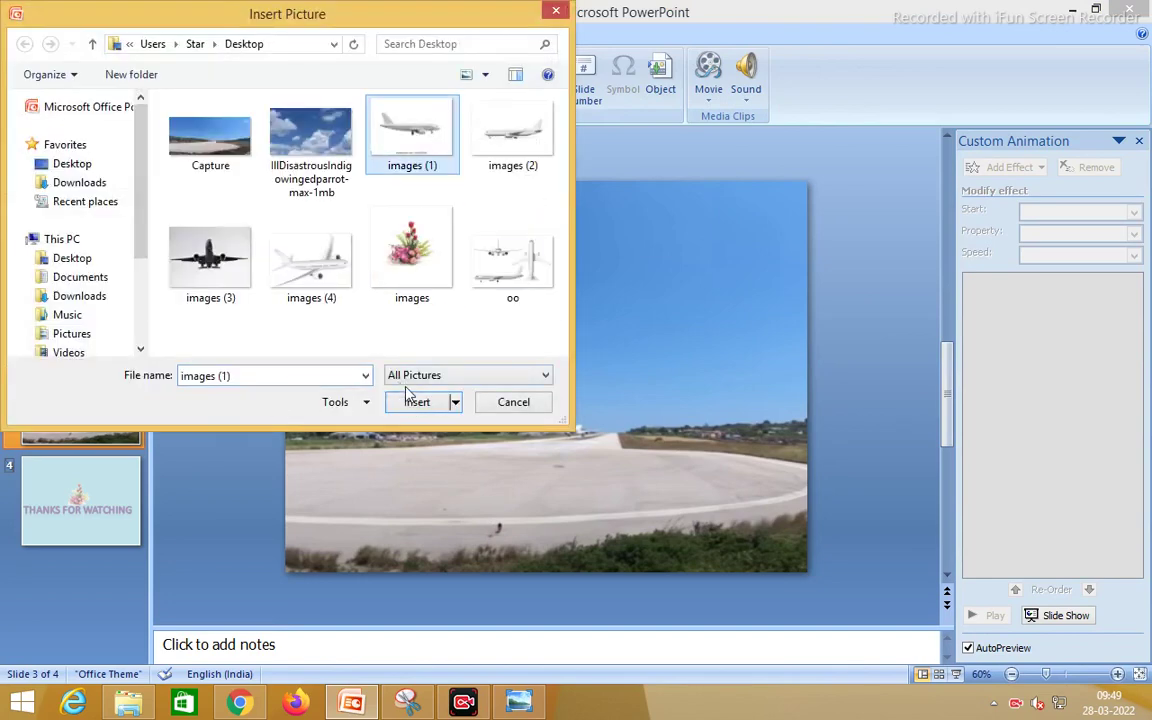
click(417, 402)
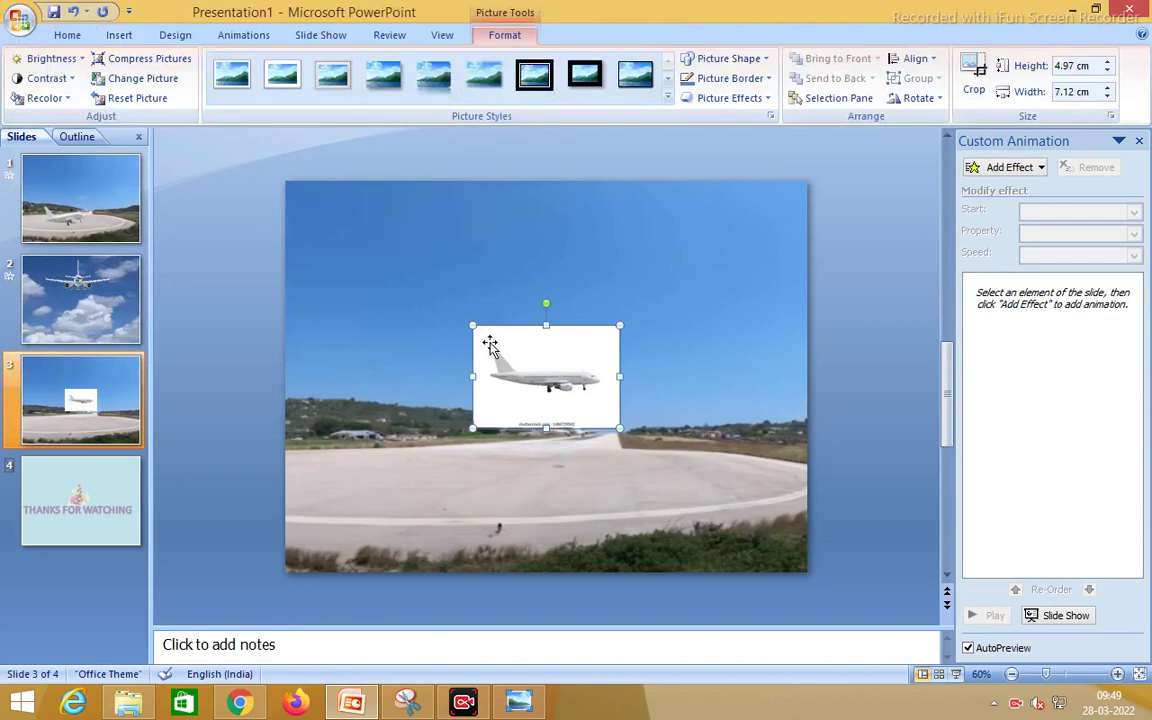
drag(501, 372, 472, 456)
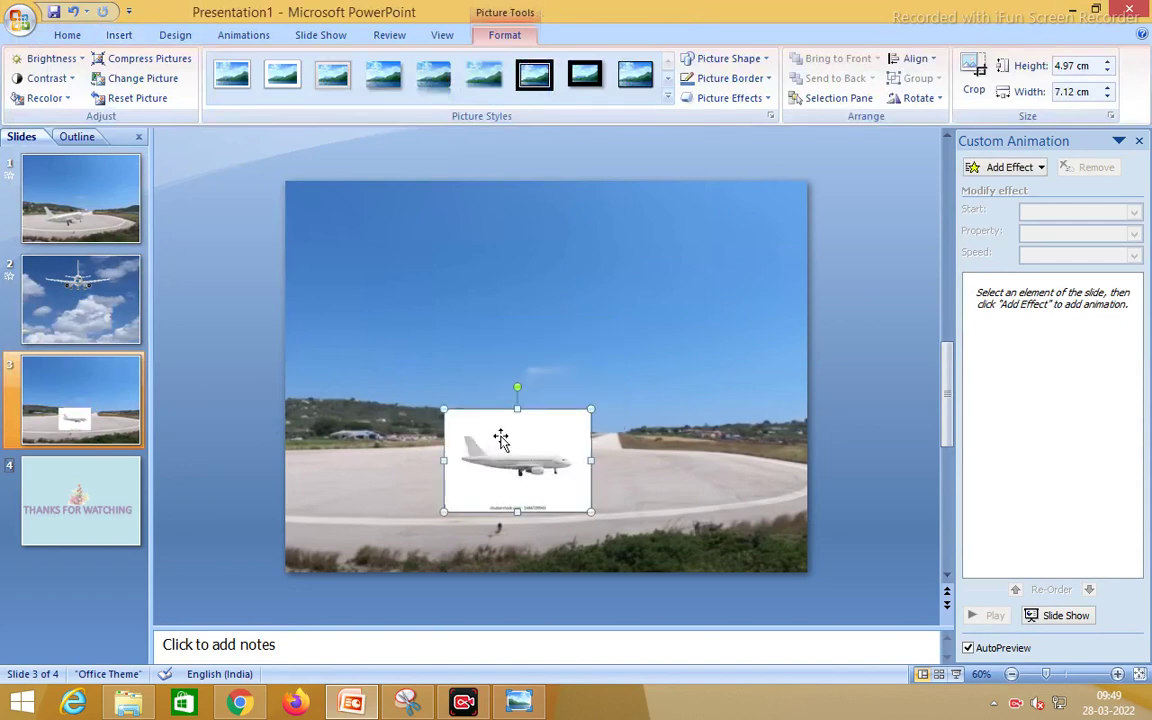
click(973, 75)
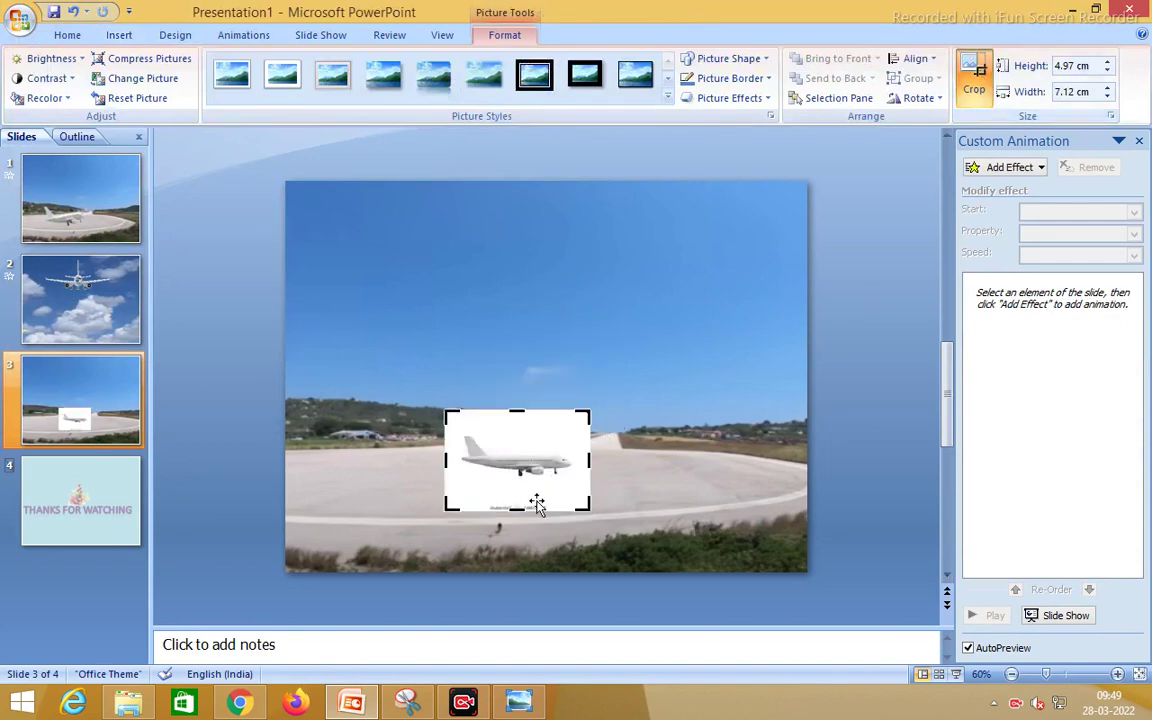
drag(519, 510, 519, 485)
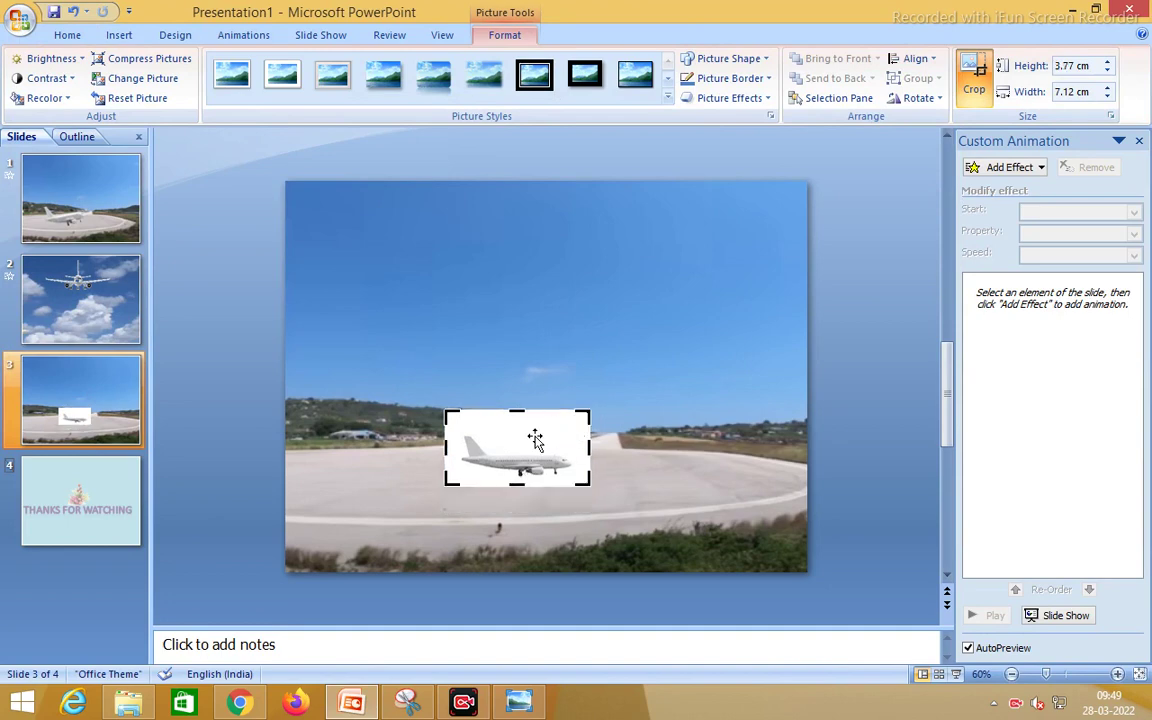
- Make the airplane's white background transparent and enlarge it to 5.14 × 9.7 cm
click(45, 98)
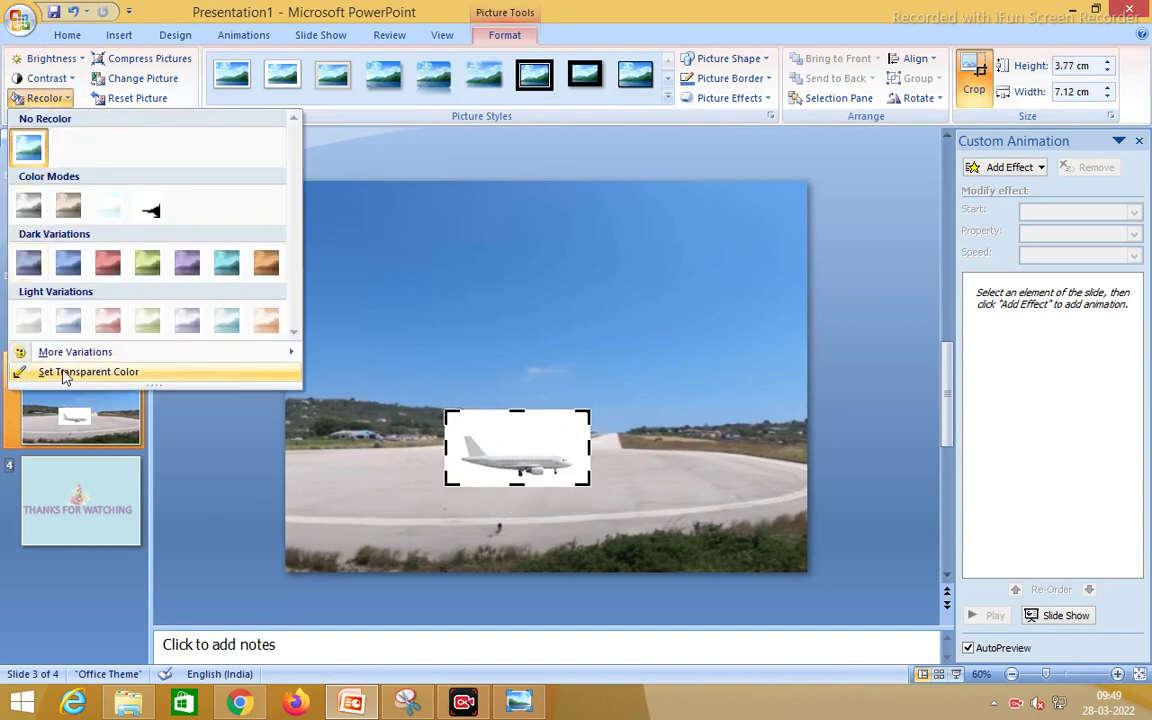
click(64, 372)
click(492, 432)
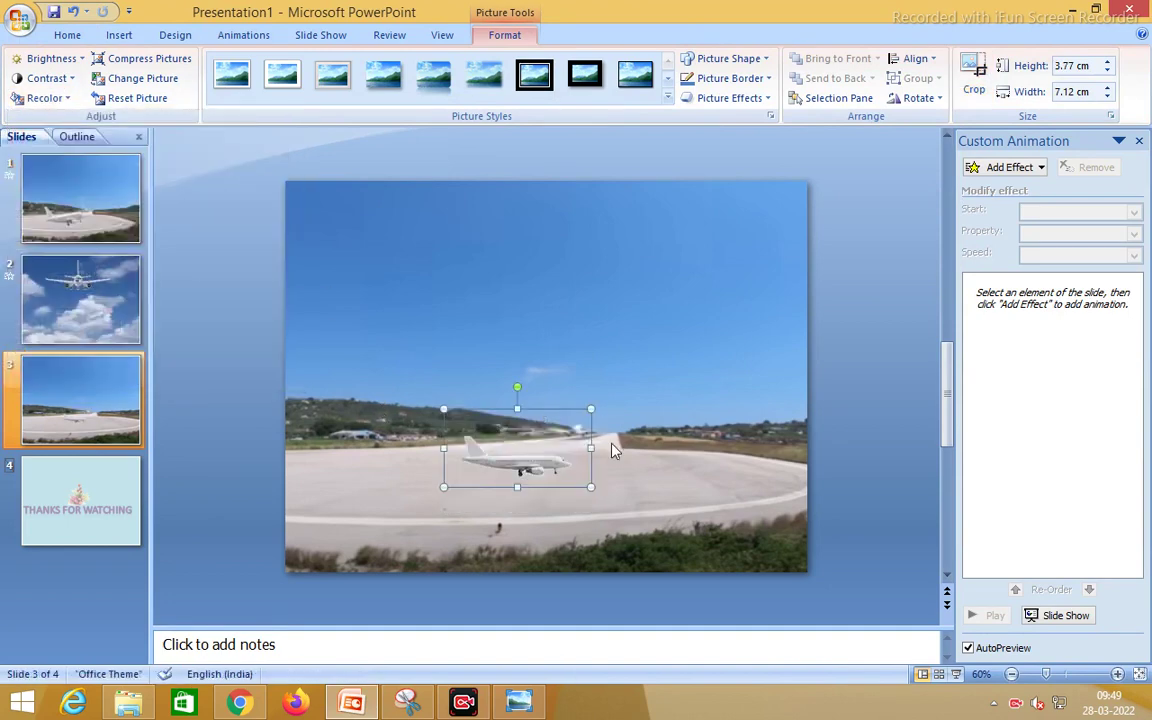
click(464, 422)
click(505, 460)
drag(443, 408, 390, 379)
click(491, 482)
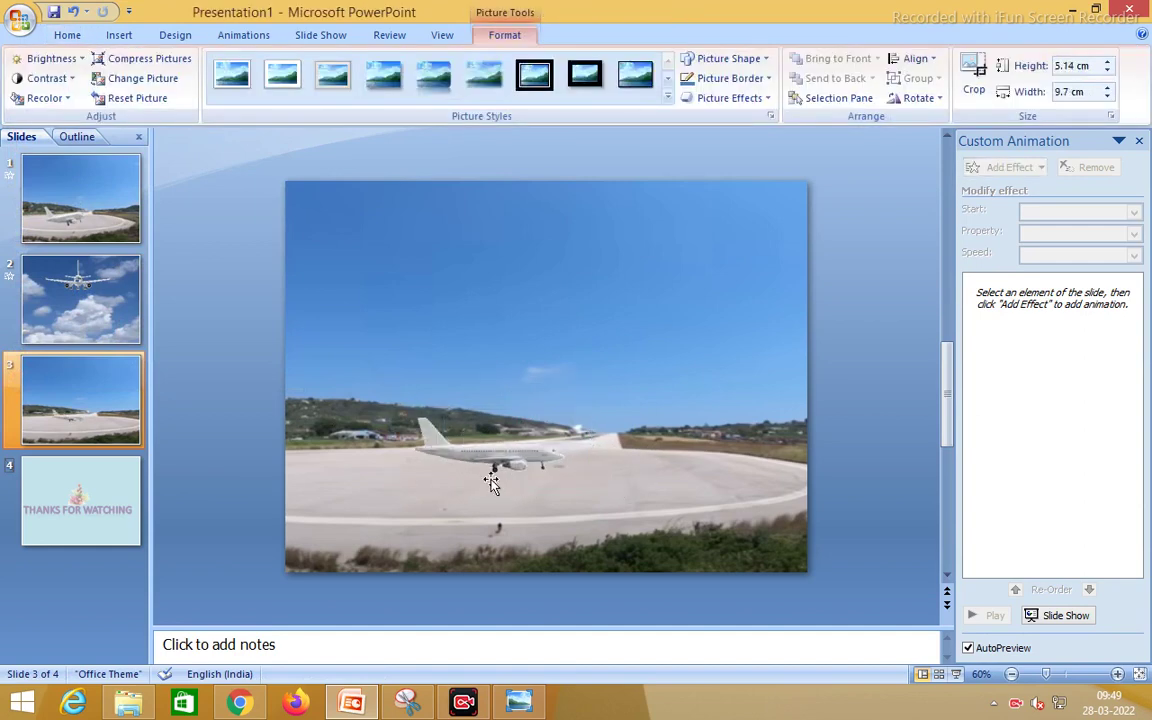
click(493, 452)
- Give the airplane a Diagonal Up Right motion path starting With Previous, stretched toward the top-right
click(993, 168)
mouse_move(994, 250)
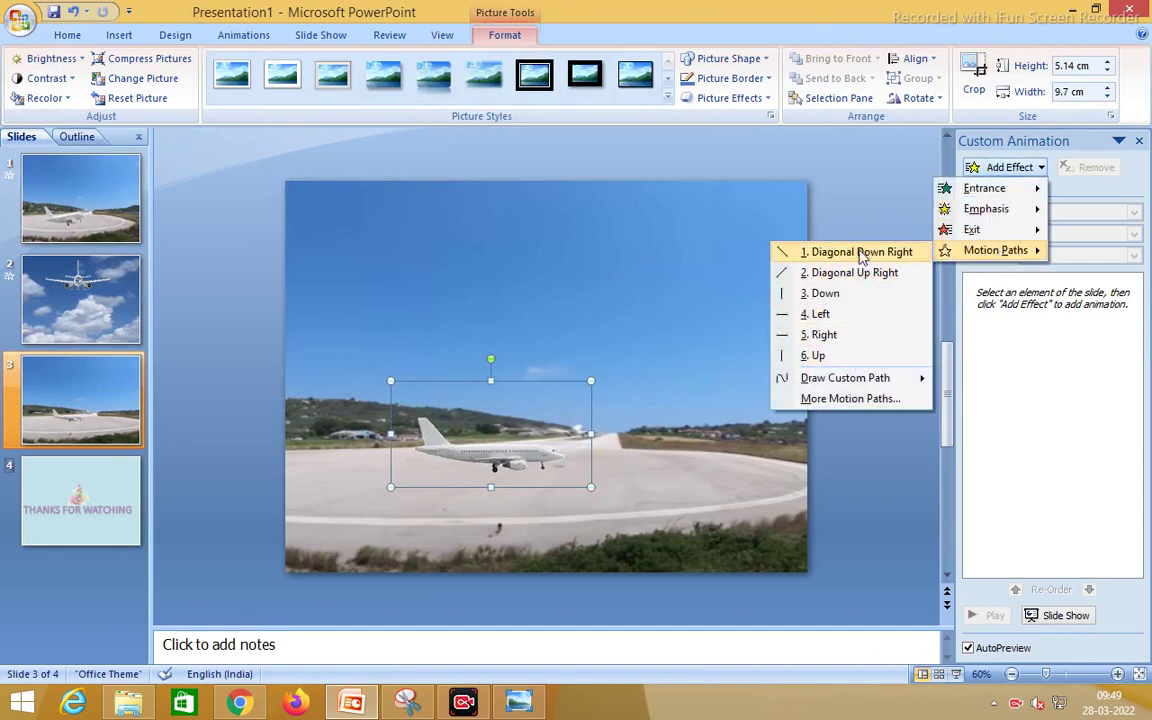
click(832, 273)
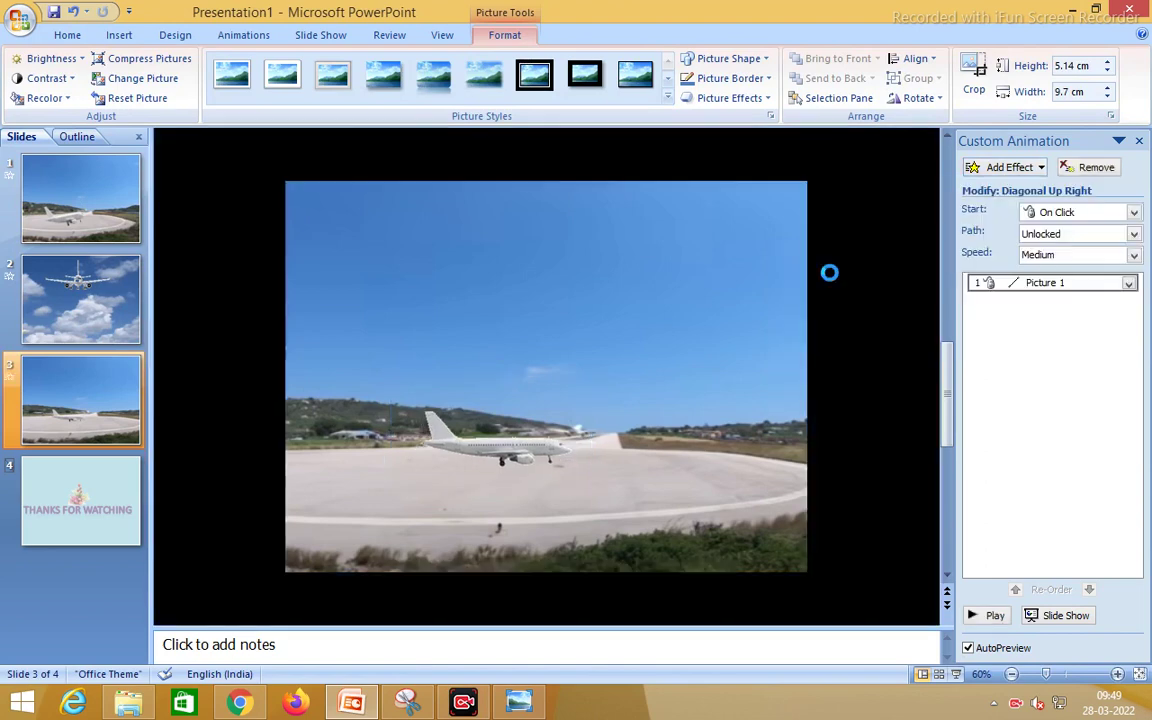
click(1129, 285)
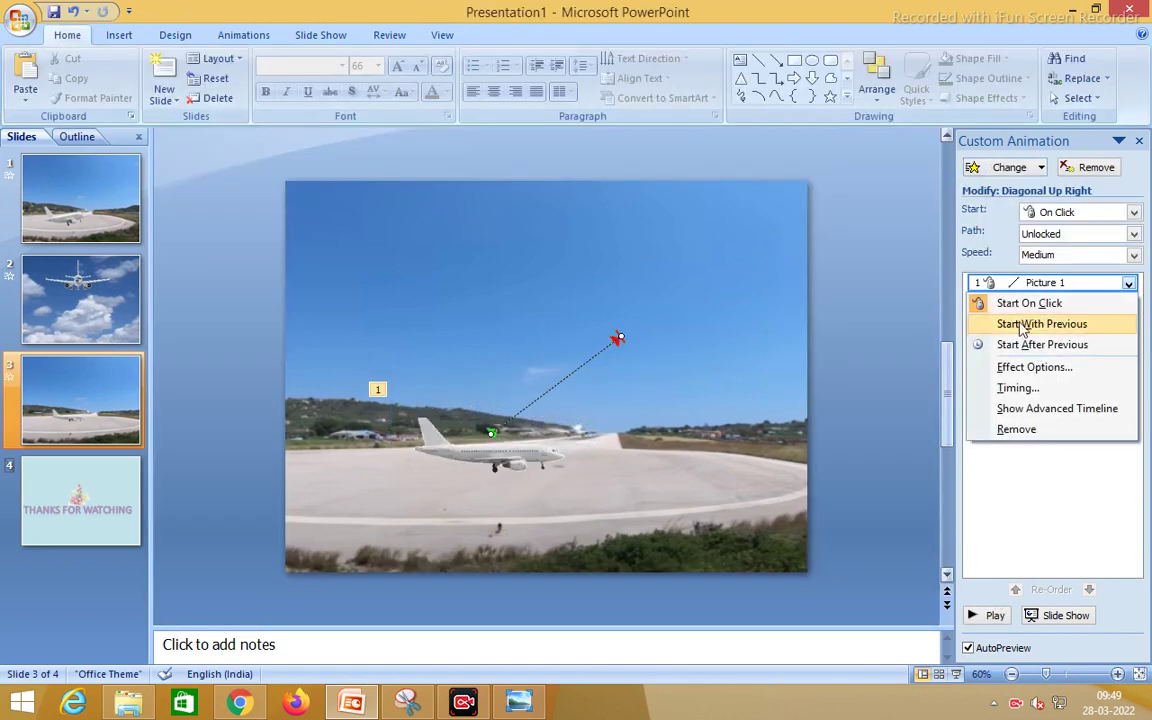
click(1022, 325)
drag(530, 441, 530, 437)
click(620, 335)
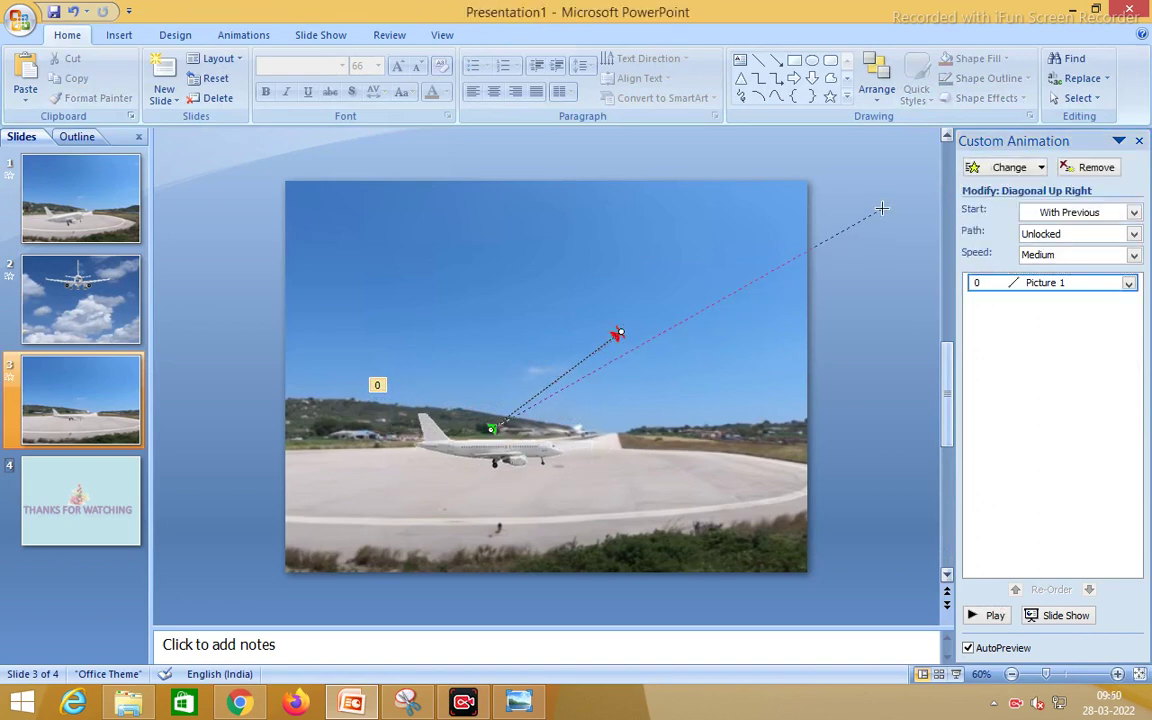
- Set the plane's animation speed to Very Slow and preview it
click(1129, 285)
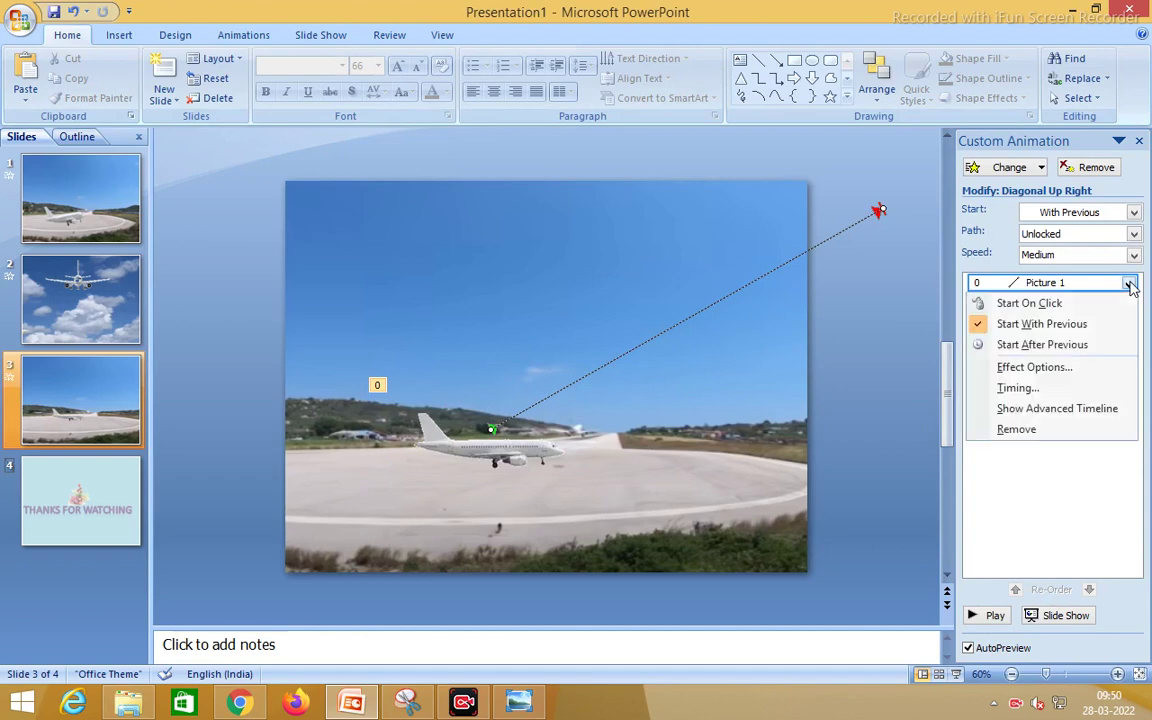
click(1133, 255)
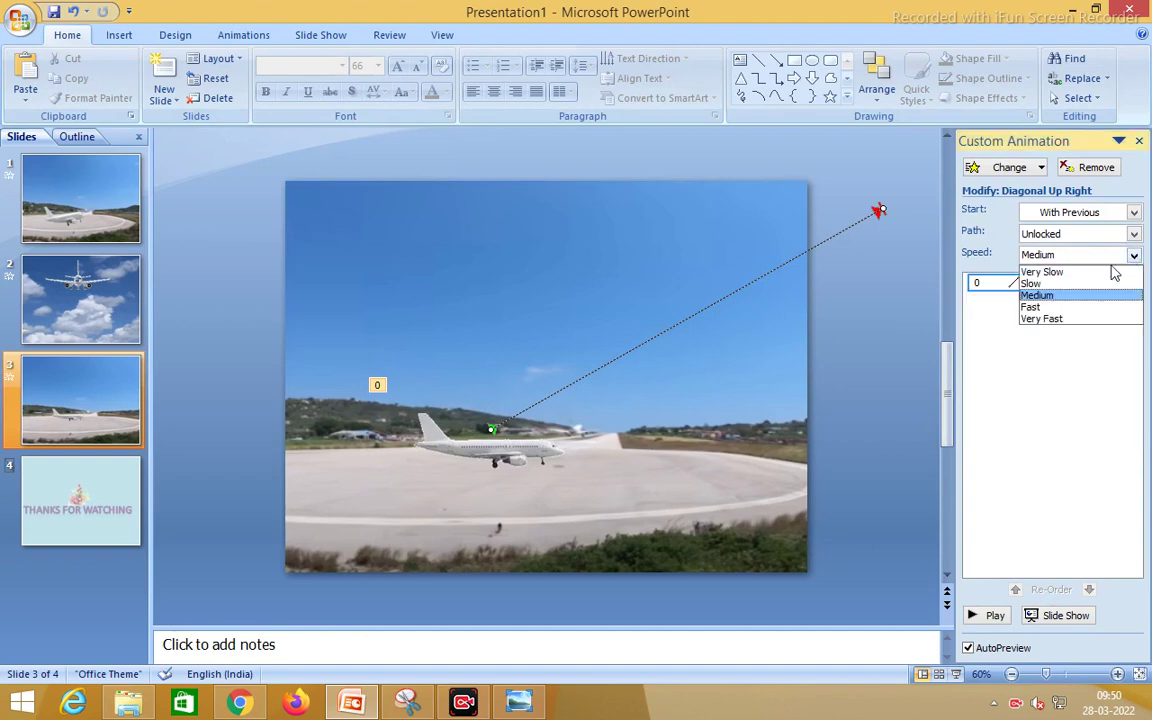
click(1045, 268)
click(995, 616)
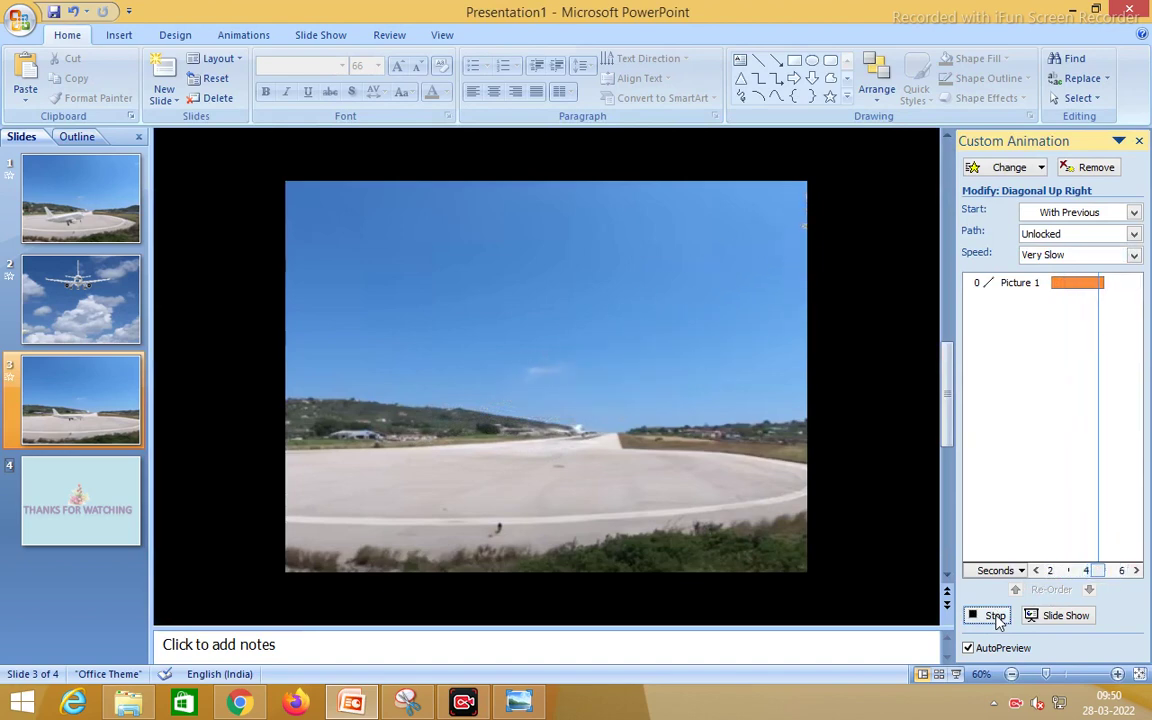
click(50, 400)
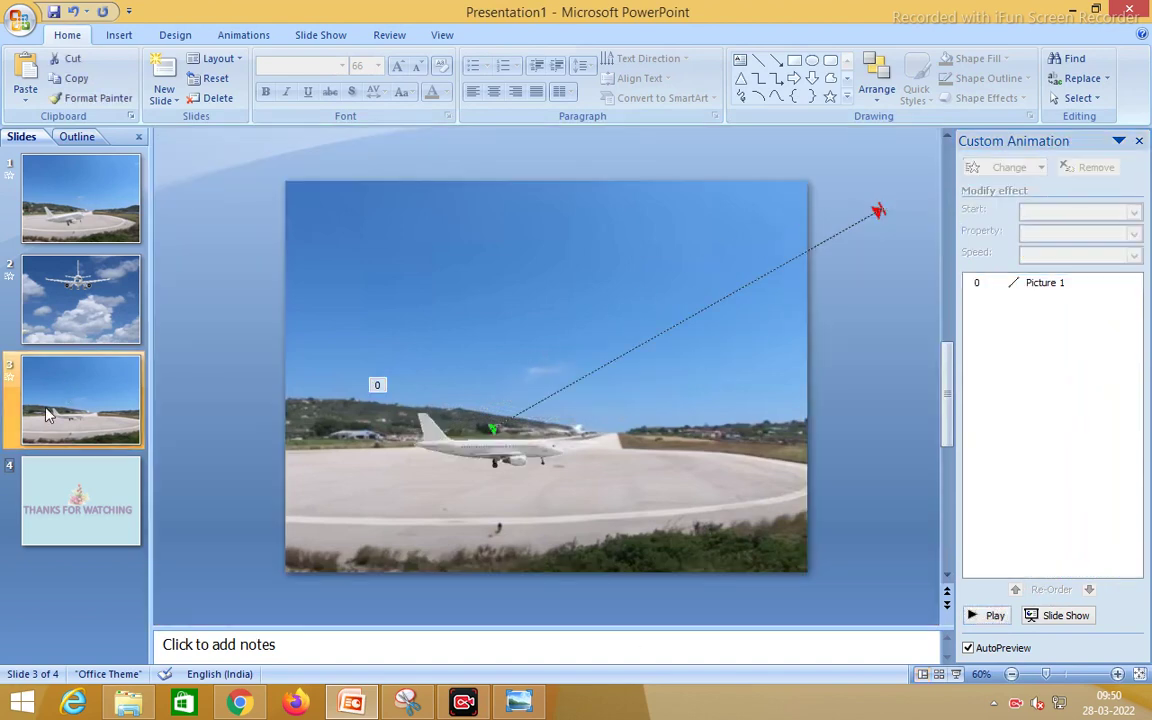
- Insert a new slide 4 and give it the blue cloudy-sky photo as its picture background
key(Return)
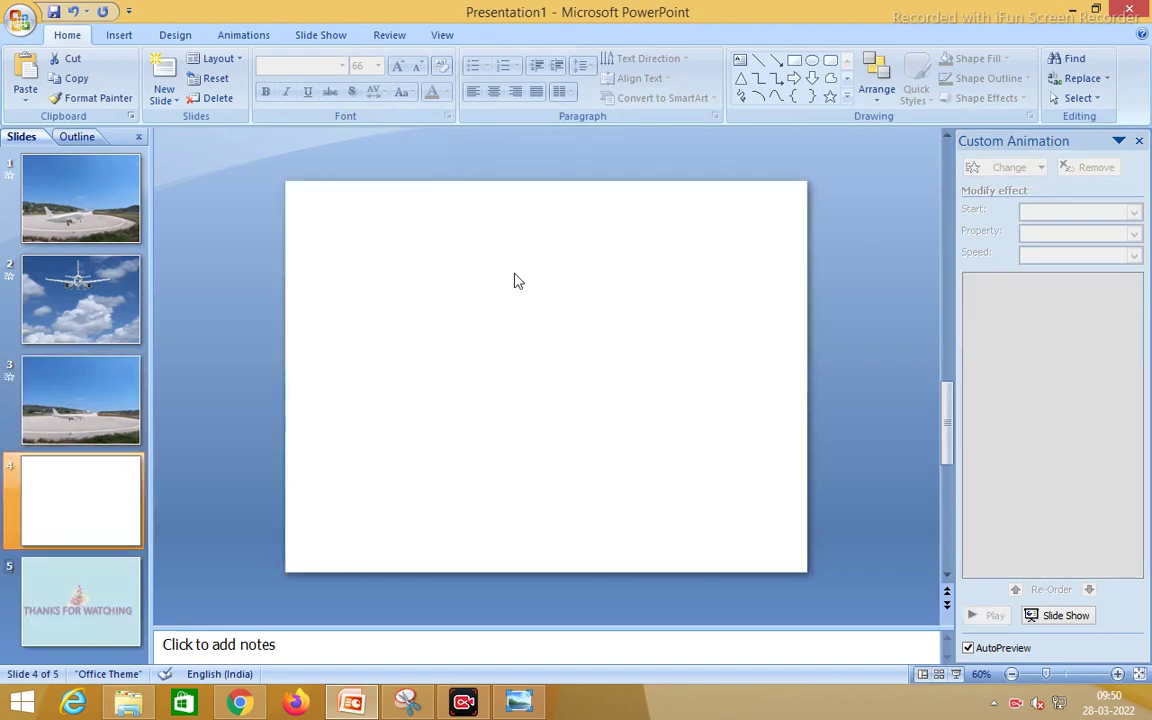
right_click(515, 275)
click(591, 449)
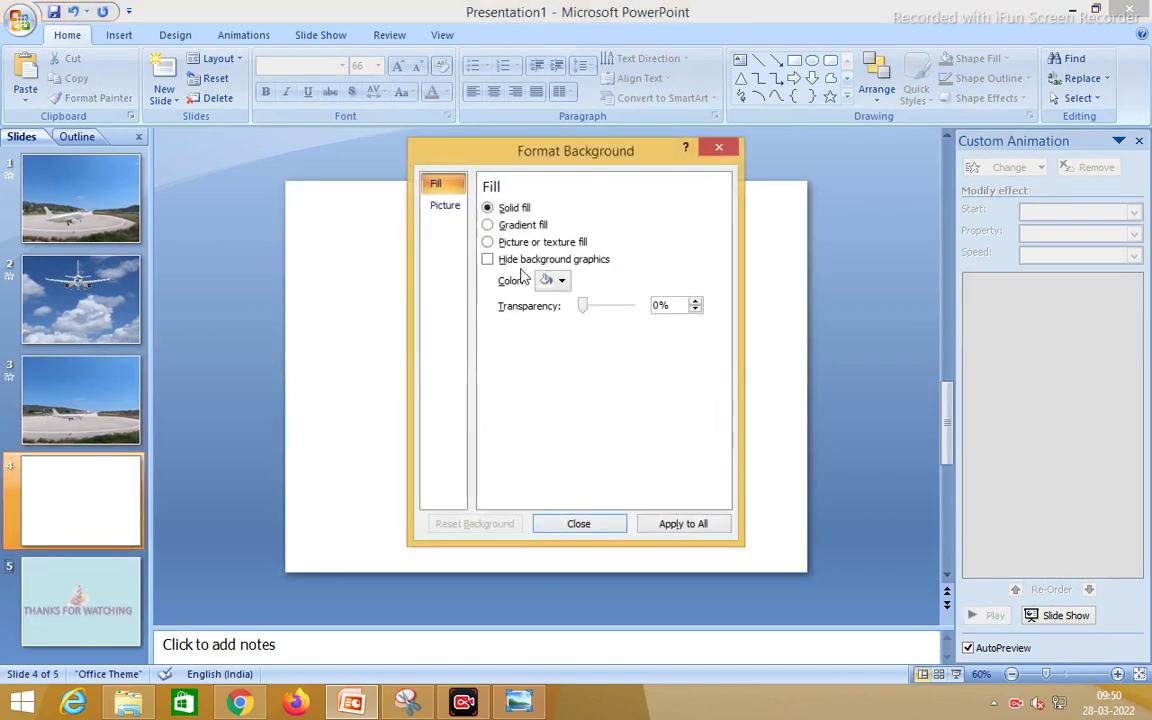
click(488, 242)
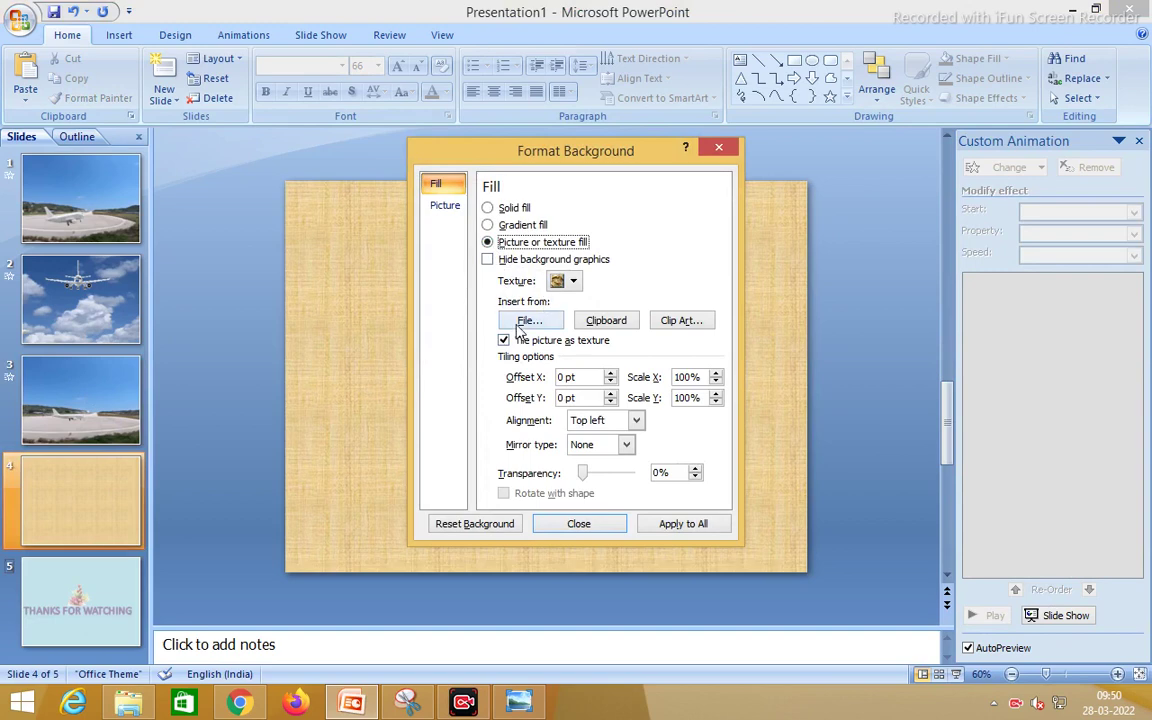
click(521, 326)
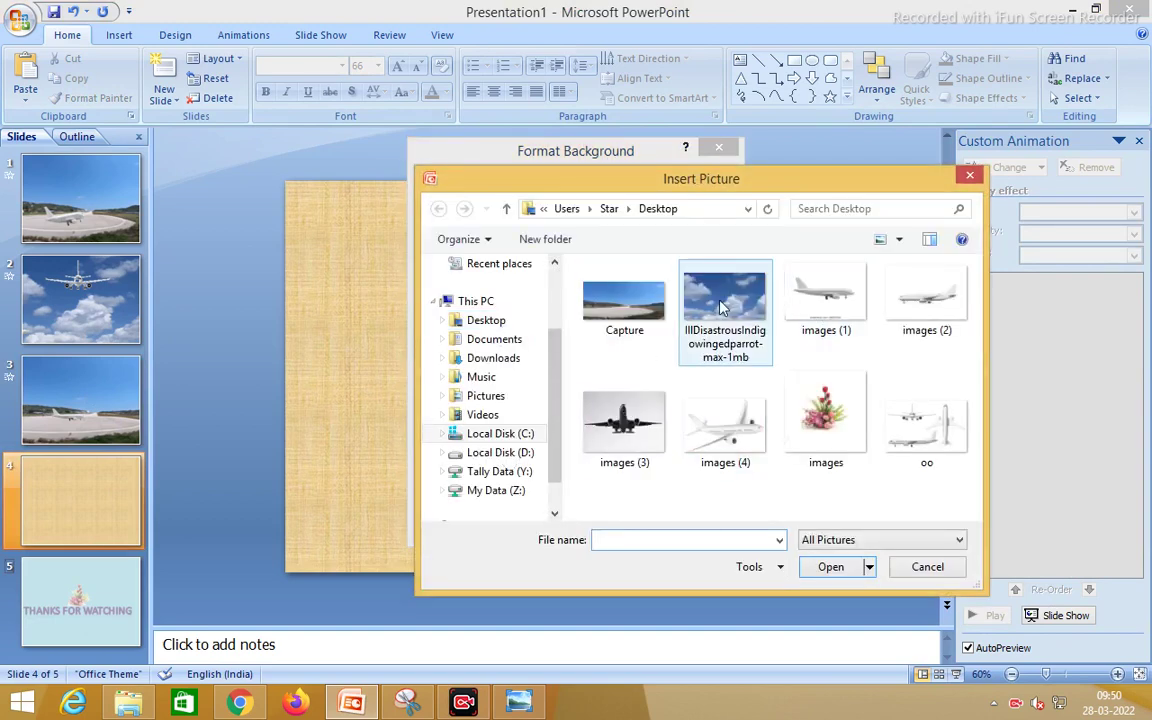
click(724, 307)
click(826, 567)
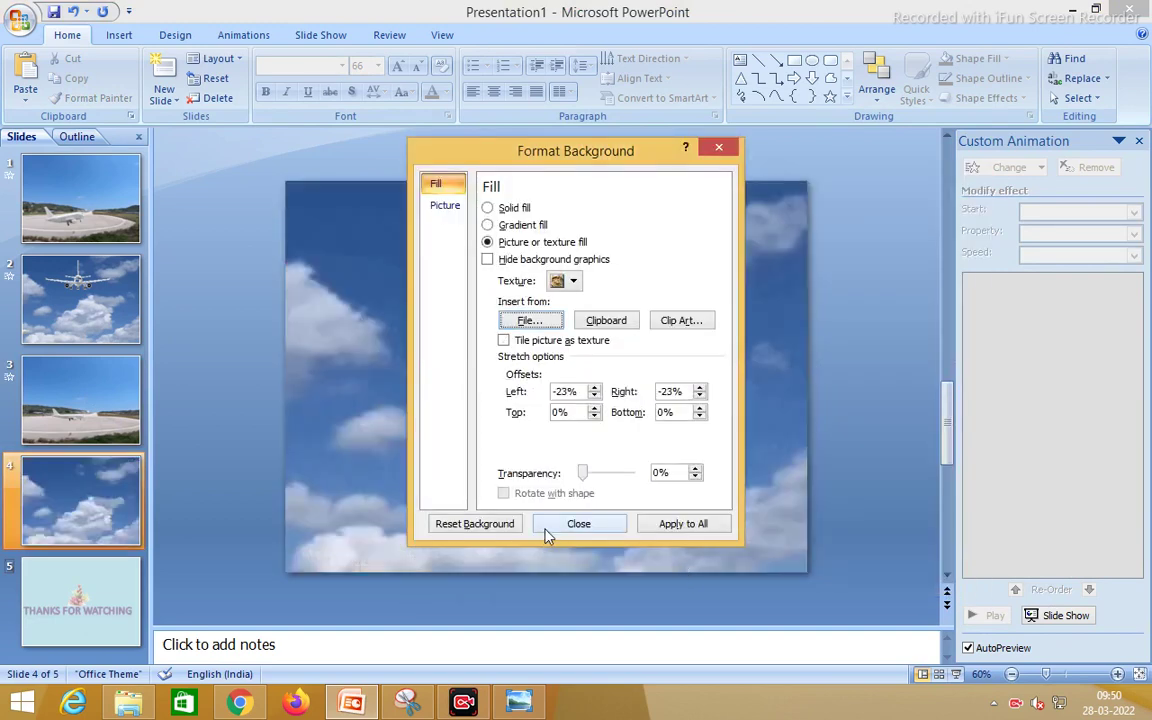
click(580, 524)
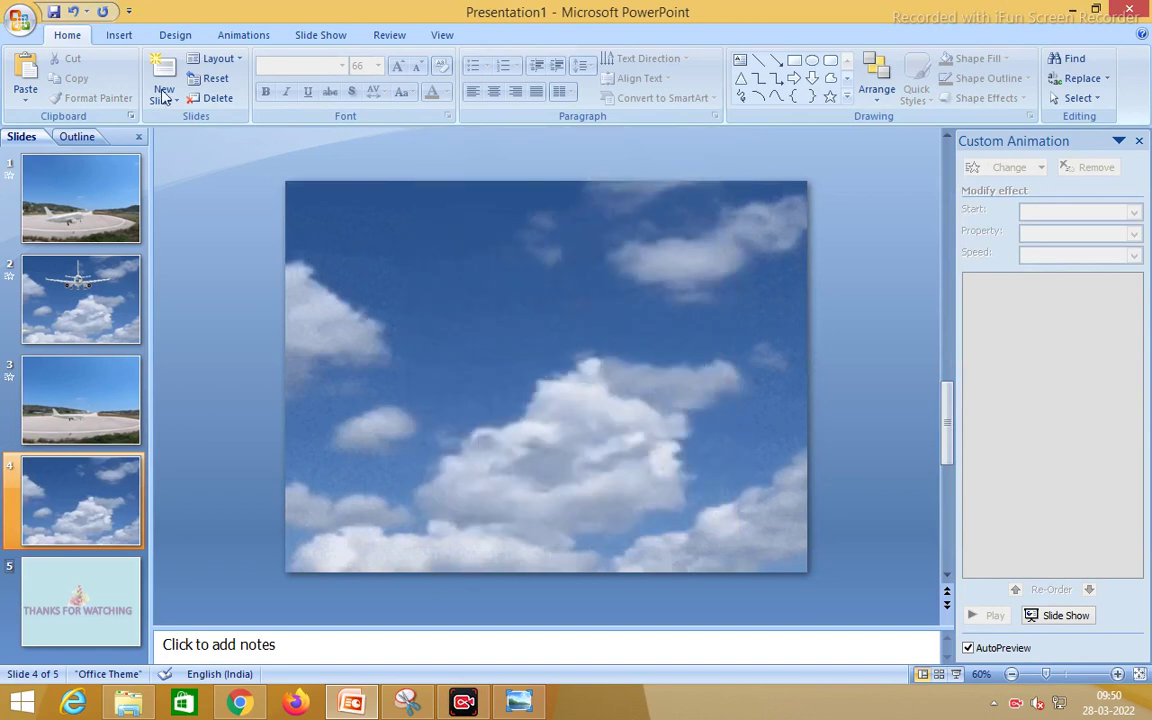
- Insert the 'oo' airplane picture and enlarge it to about 15.68 × 9.99 cm
click(121, 38)
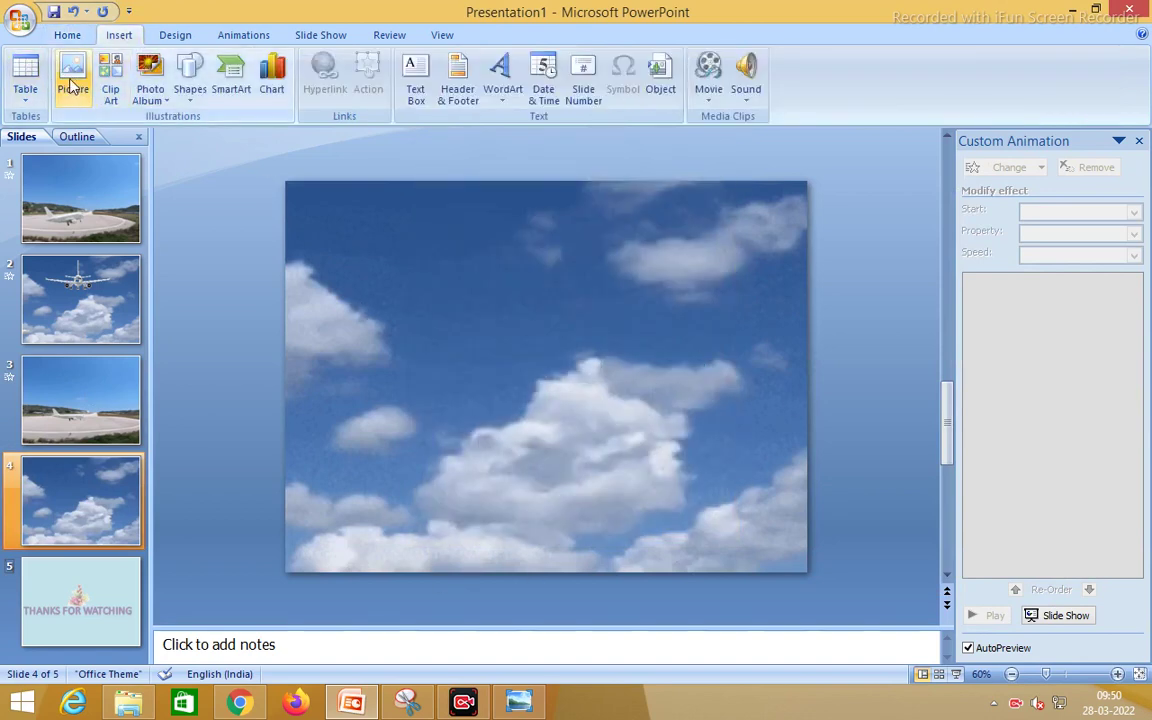
click(72, 86)
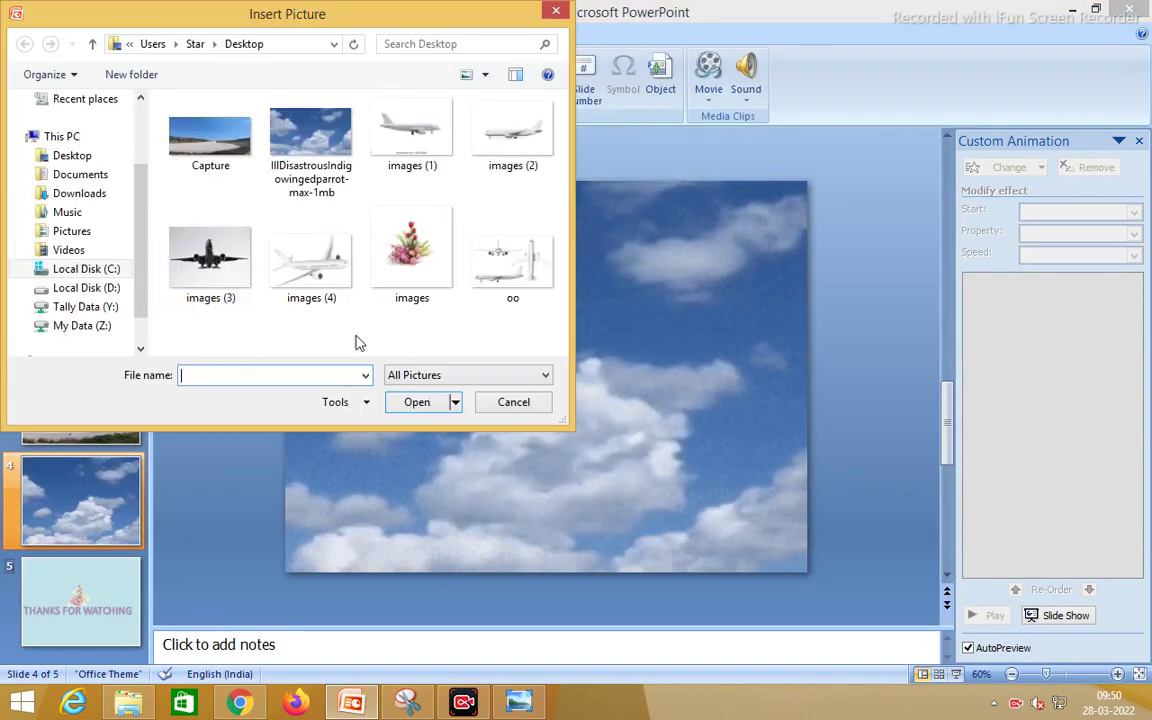
click(511, 265)
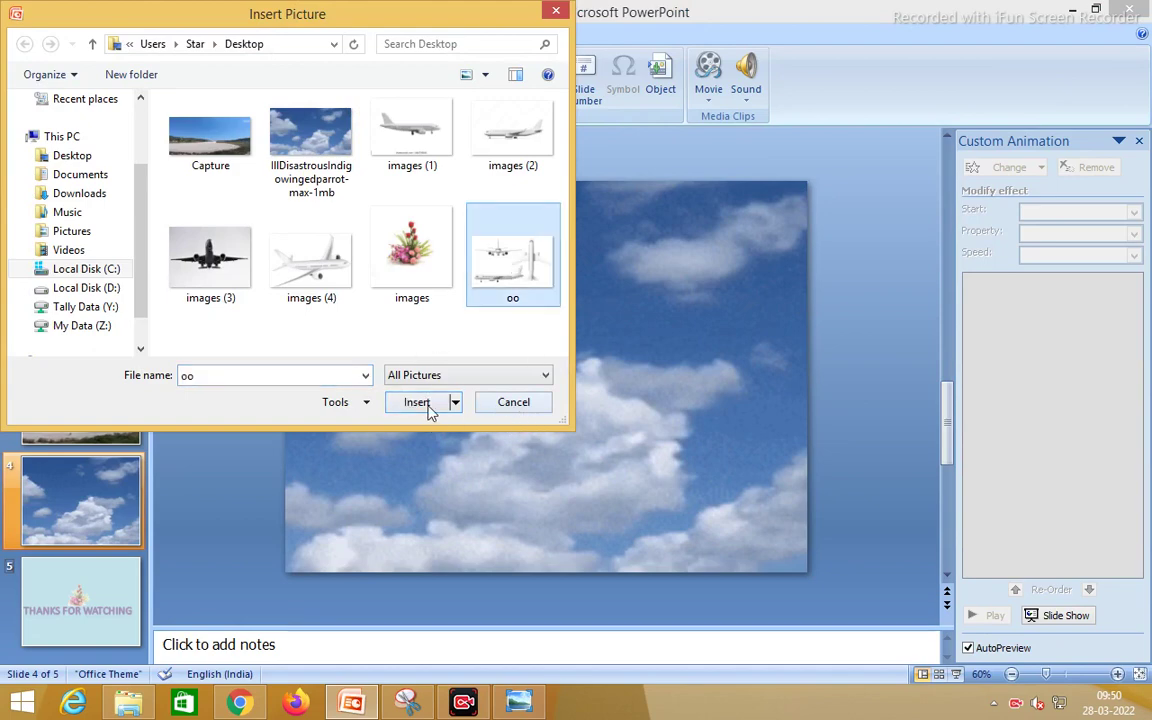
click(416, 402)
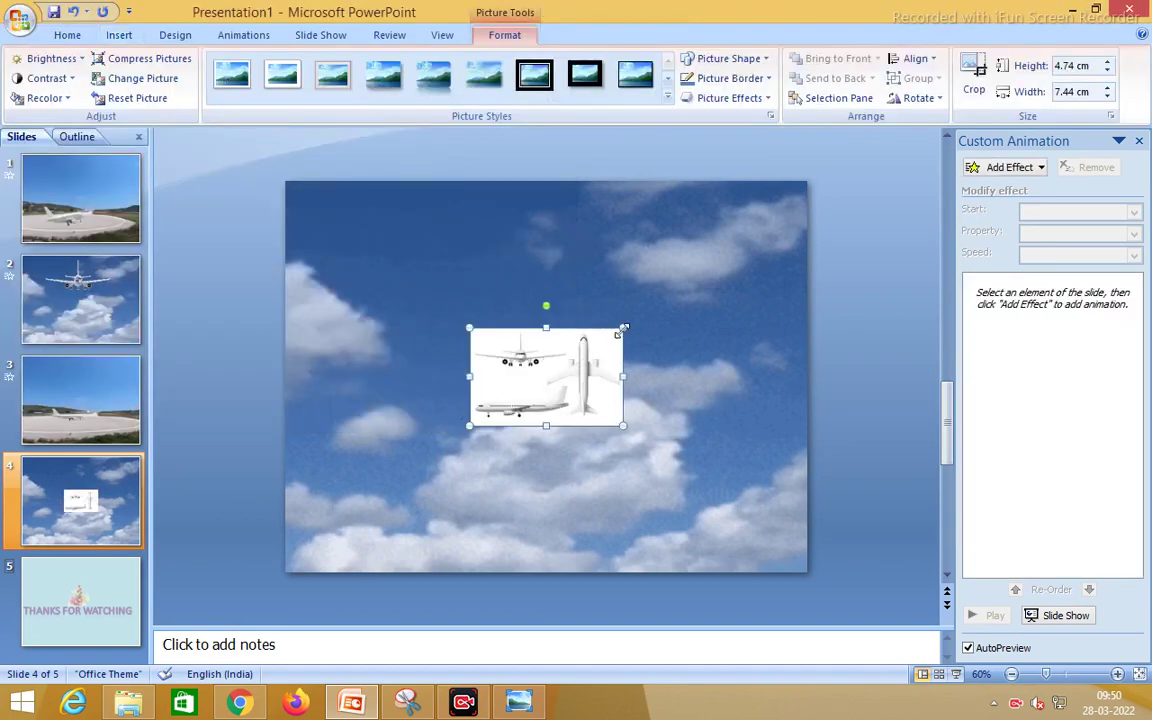
drag(622, 329, 693, 283)
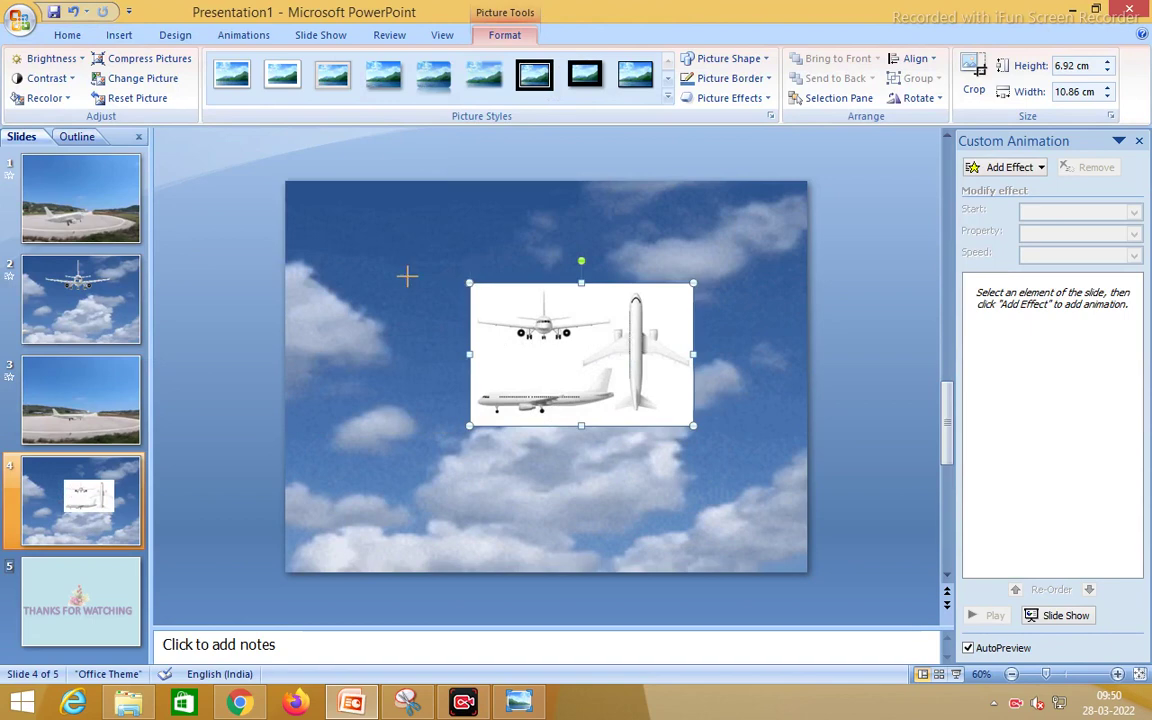
drag(407, 277, 371, 220)
- Crop the picture down to the front-view plane and make its white background transparent
click(974, 78)
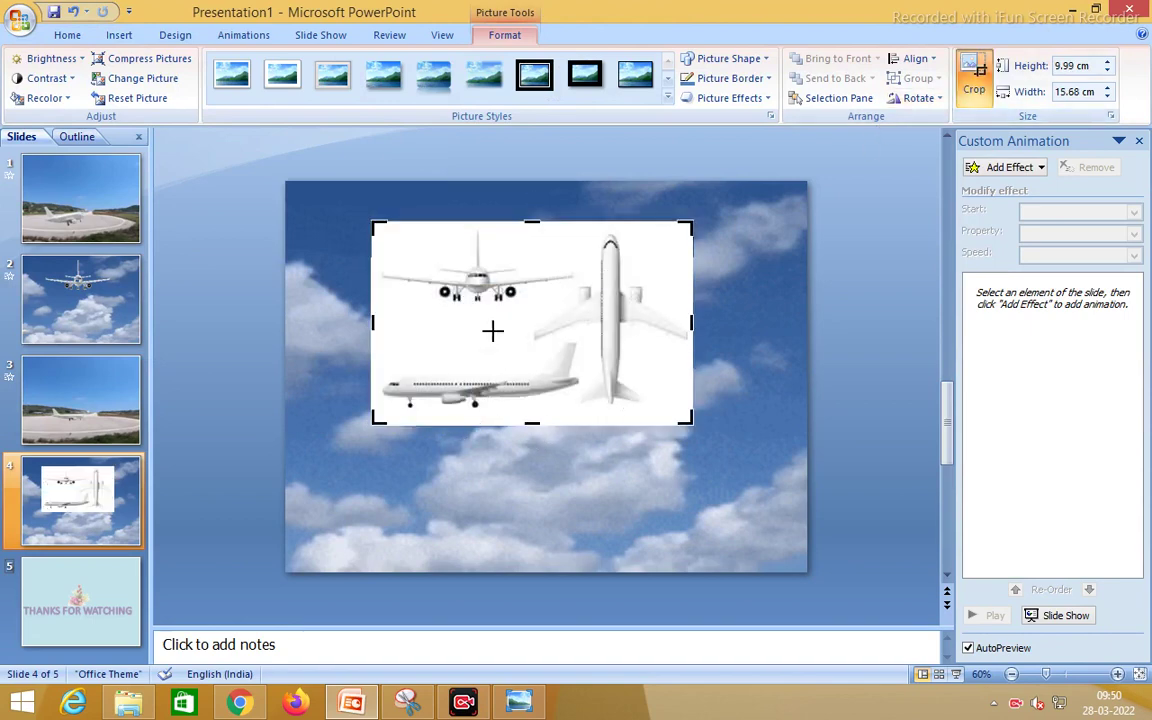
drag(690, 422, 690, 325)
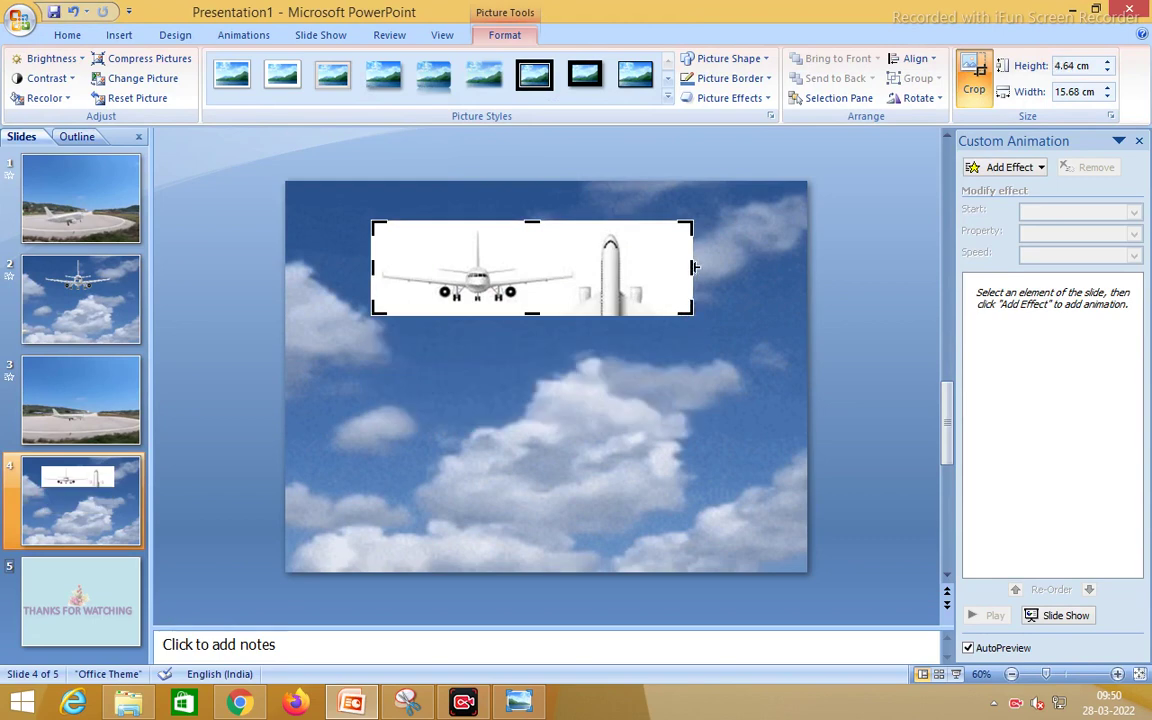
drag(694, 267, 582, 283)
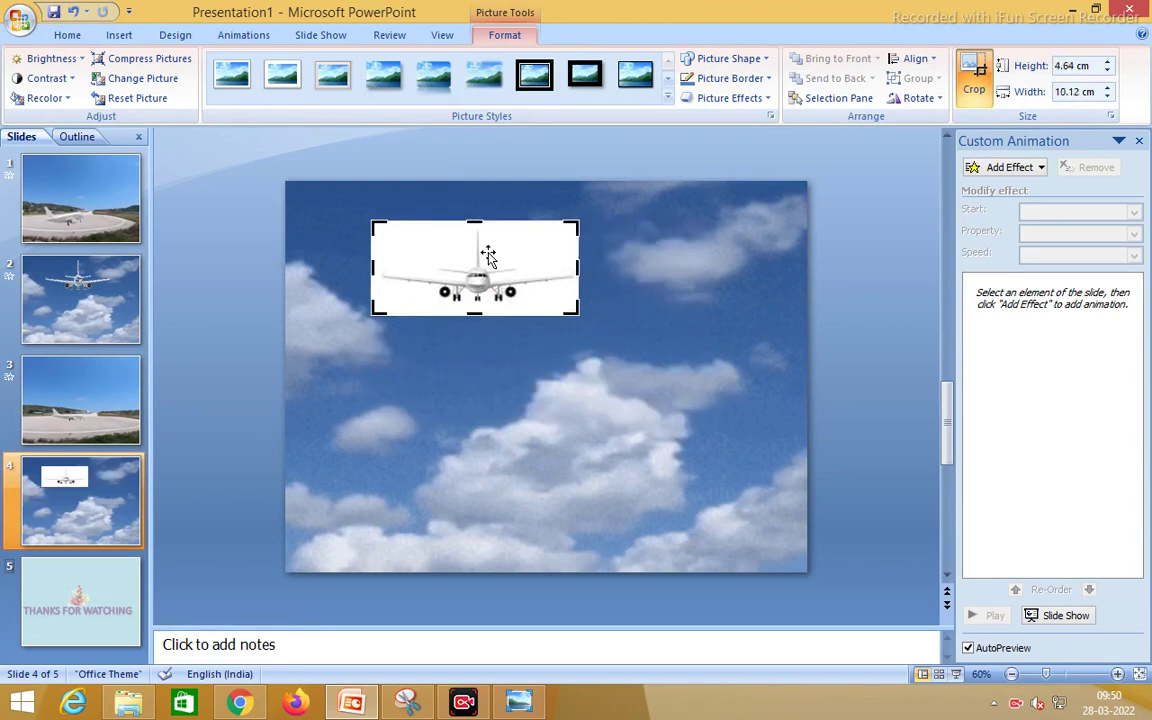
click(44, 98)
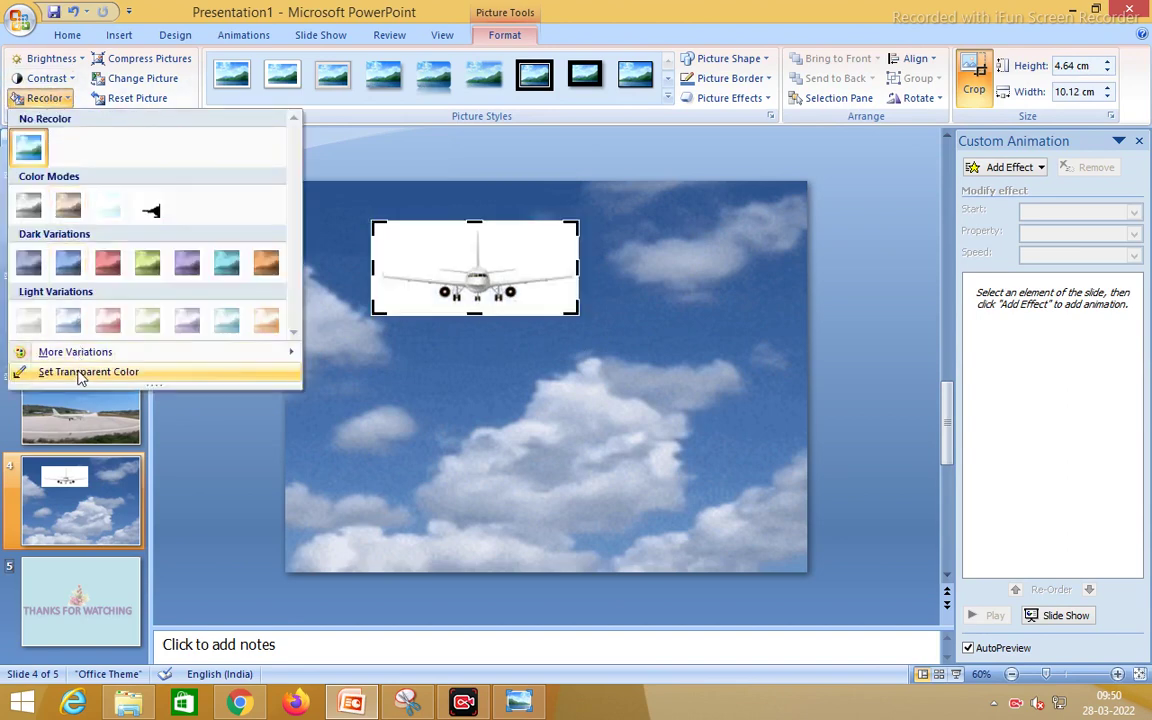
click(80, 372)
click(441, 243)
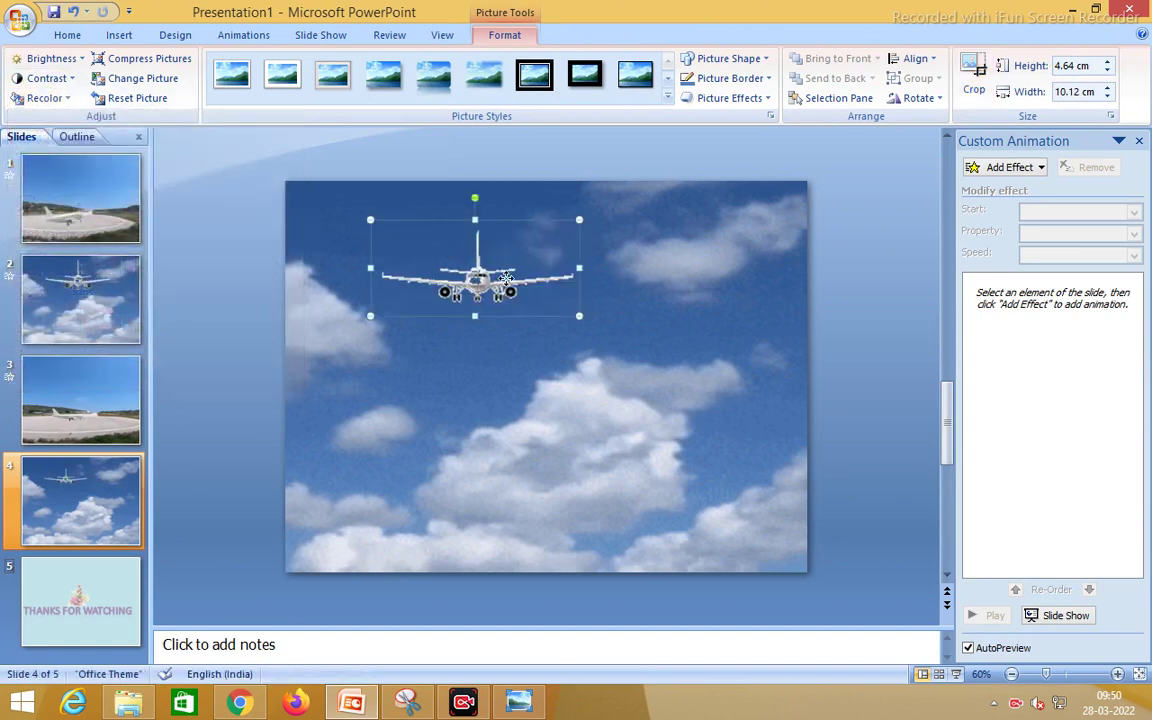
- Widen the airplane to 11.31 cm and move it to the slide's top edge
drag(507, 280, 572, 261)
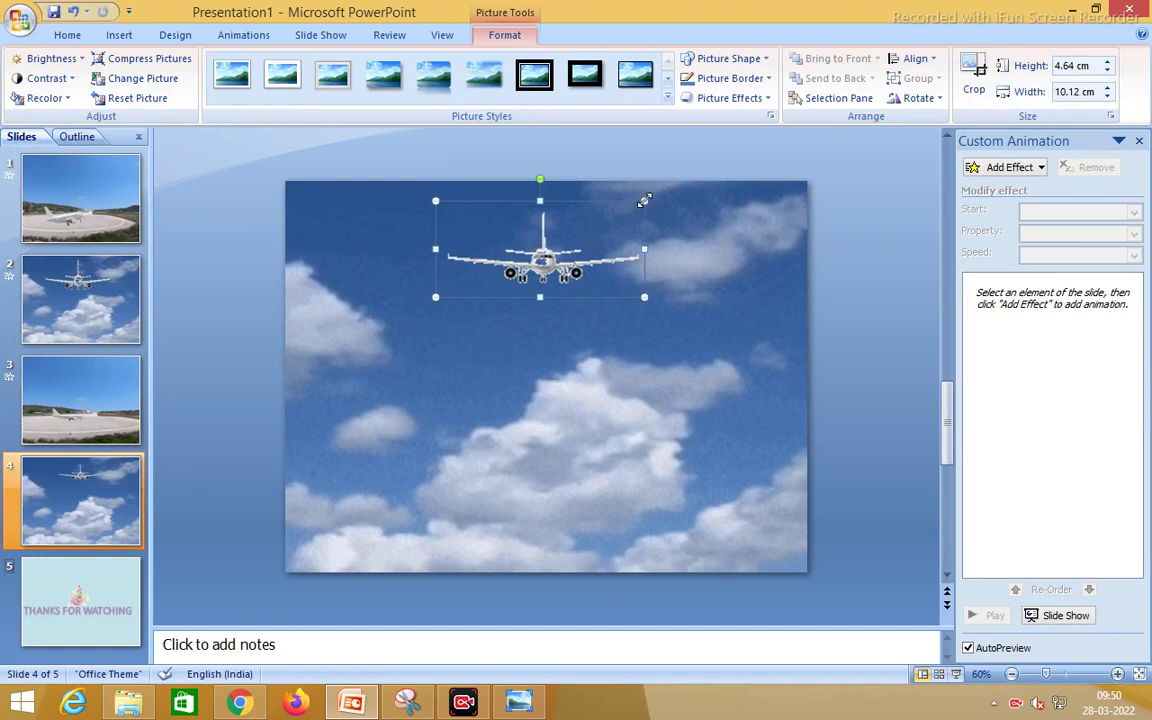
drag(644, 201, 669, 189)
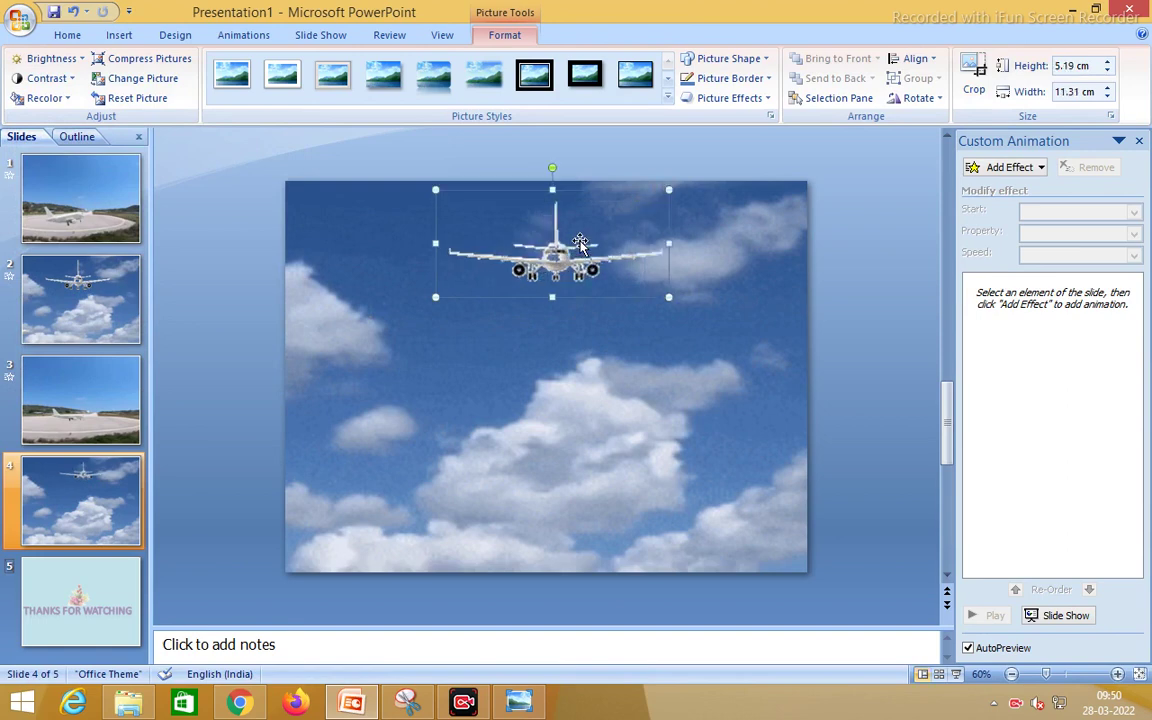
drag(562, 248, 558, 187)
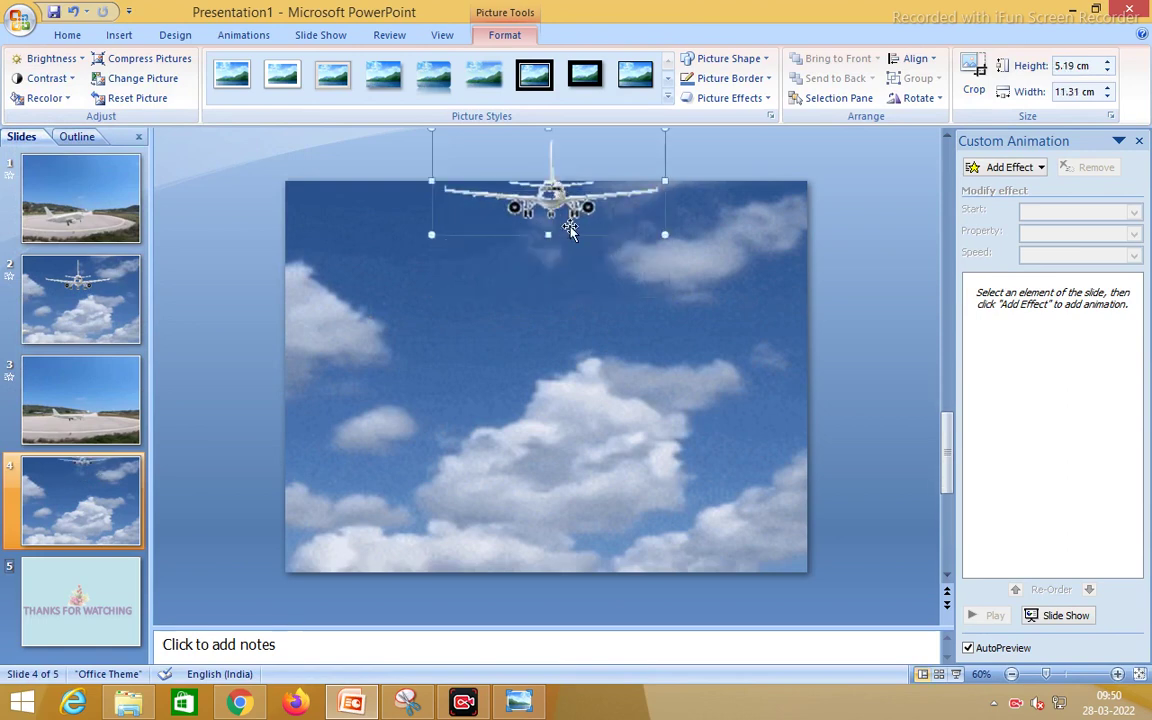
- Give the front-view airplane a Down motion path, With Previous, extended to the slide's bottom edge
click(1015, 167)
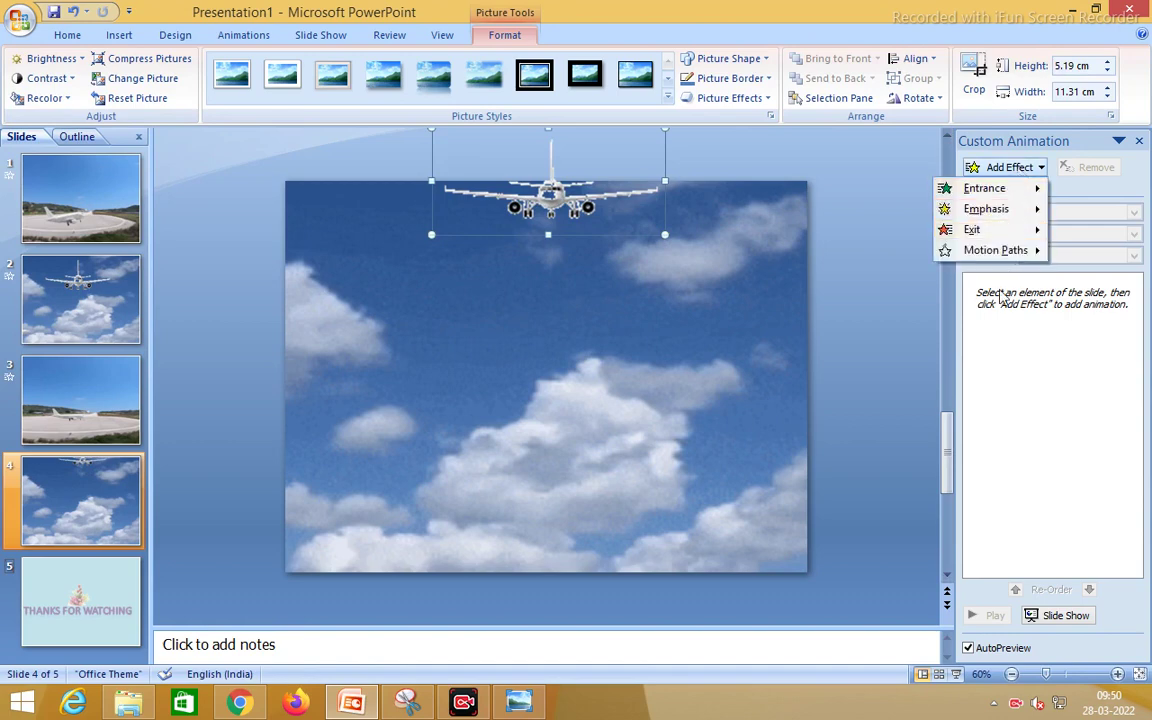
mouse_move(994, 250)
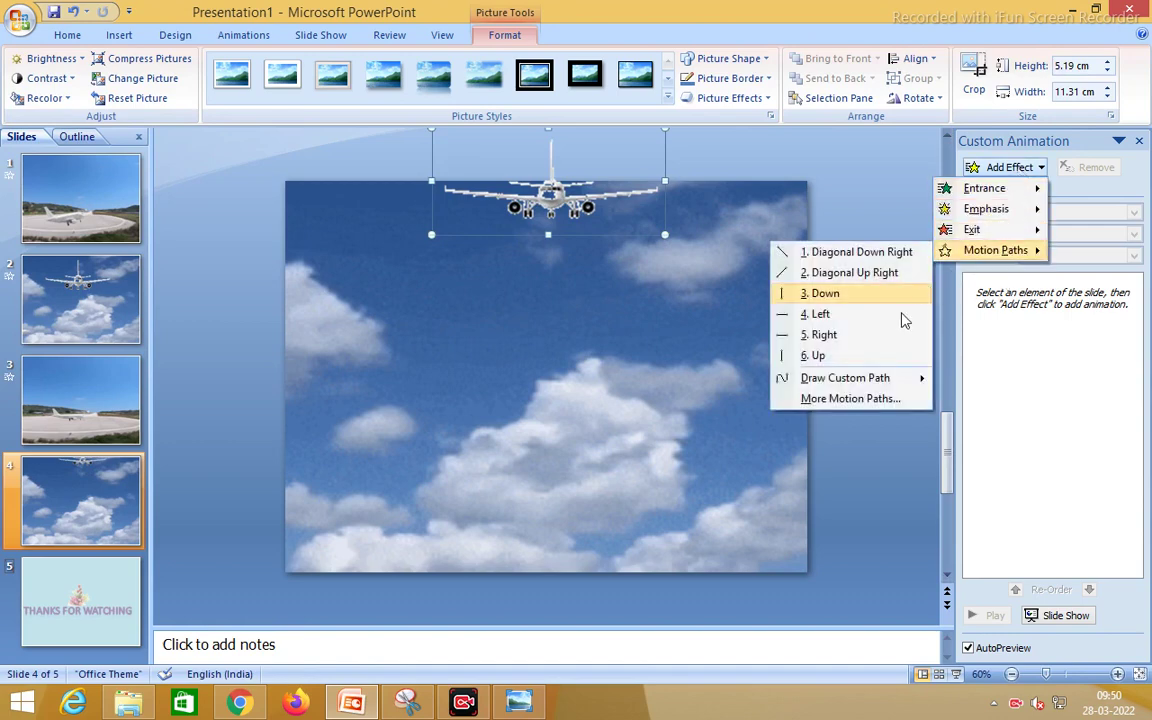
click(822, 293)
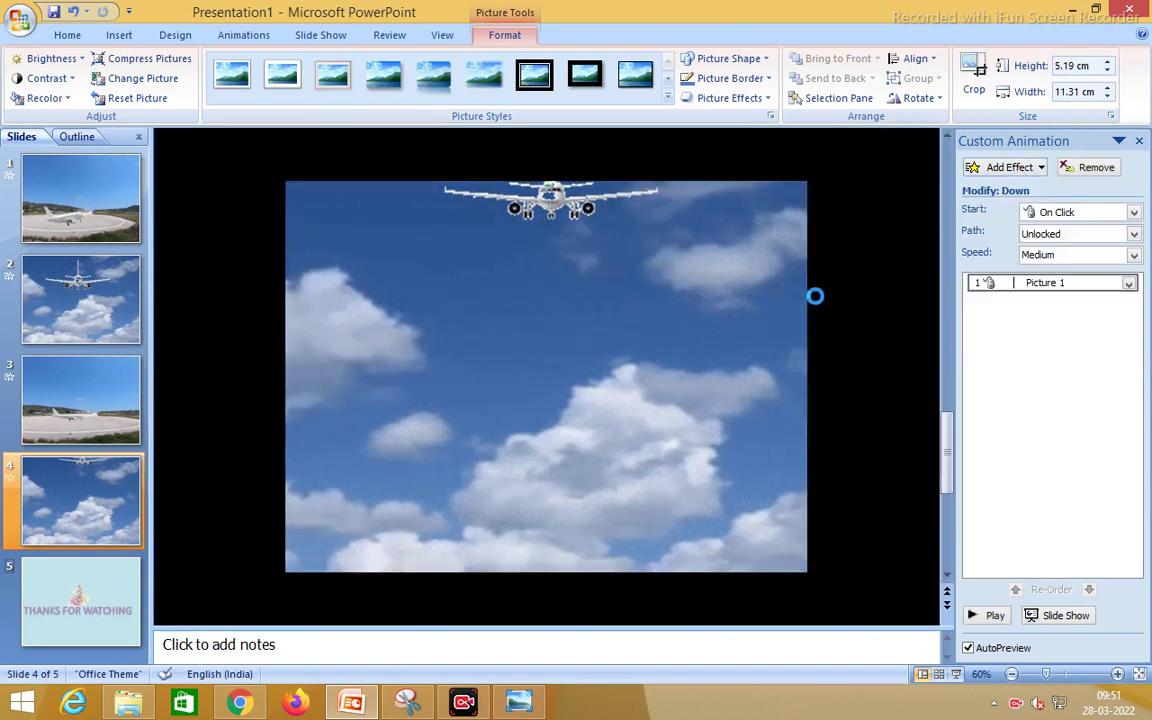
click(1127, 284)
click(1045, 323)
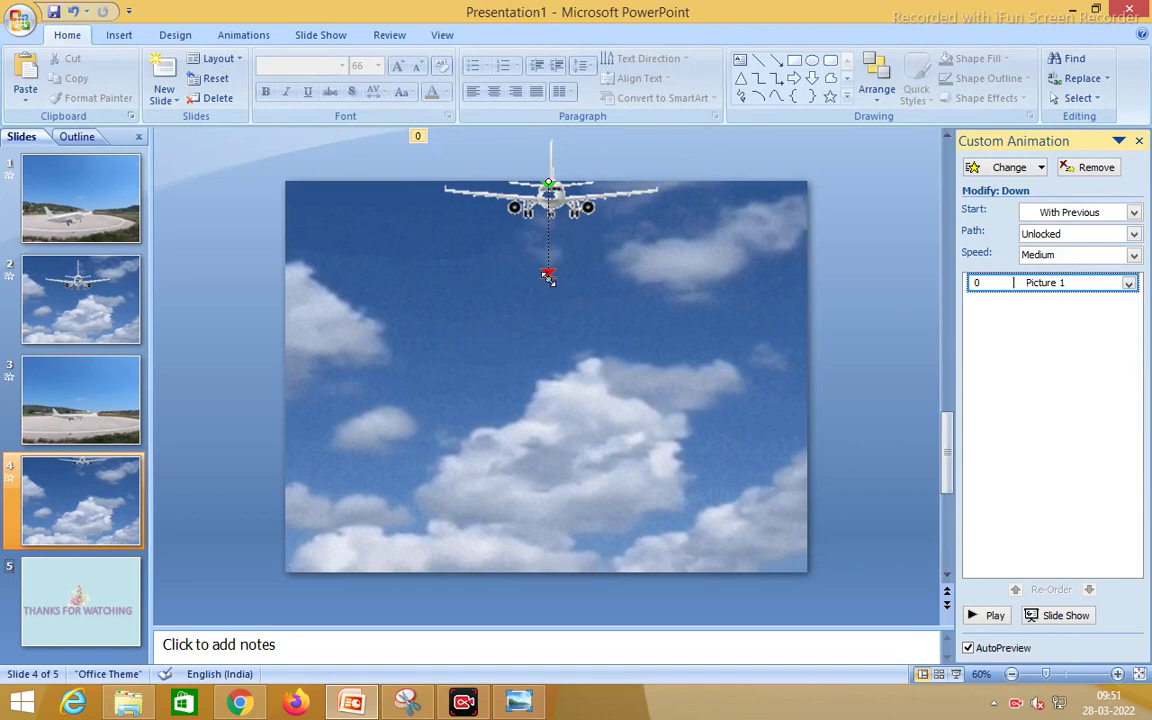
drag(548, 277, 524, 500)
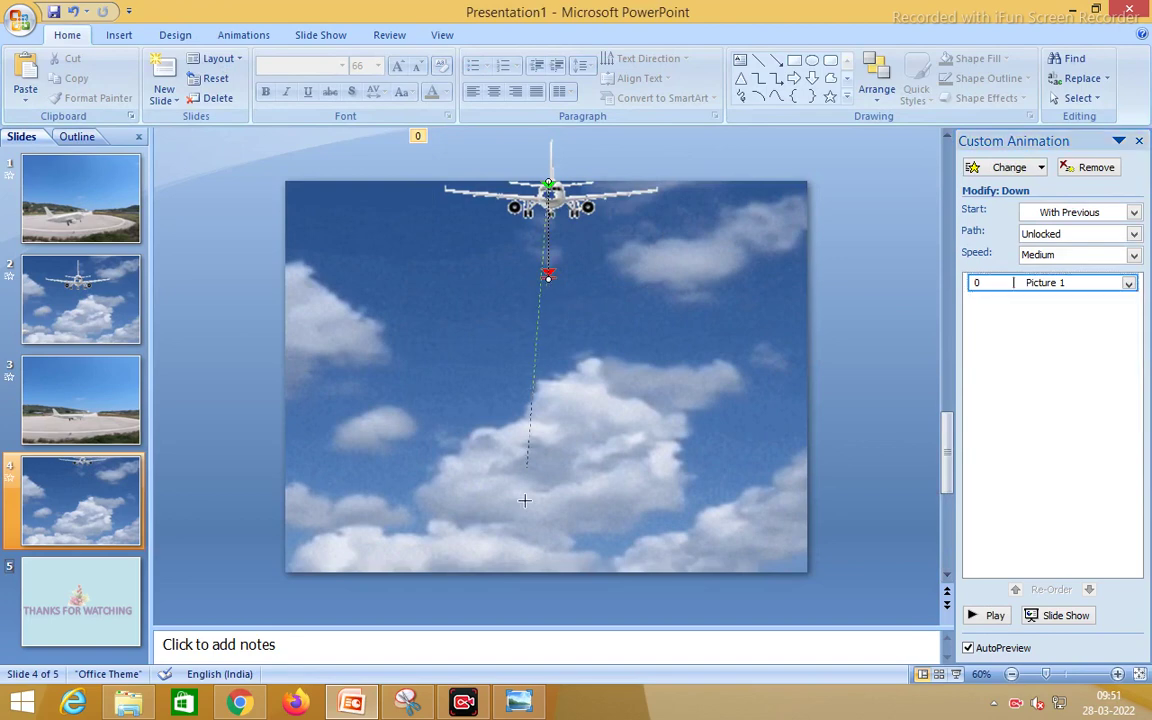
click(572, 210)
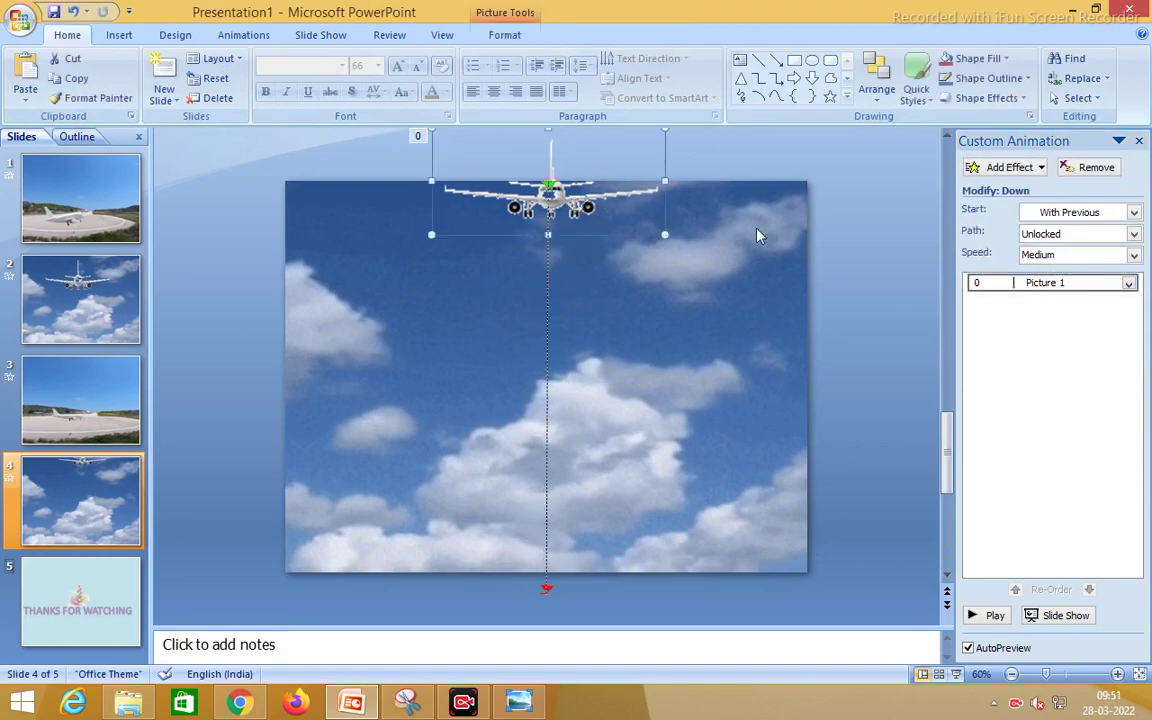
- Add a Zoom entrance effect to the airplane, starting With Previous
click(1015, 167)
mouse_move(985, 188)
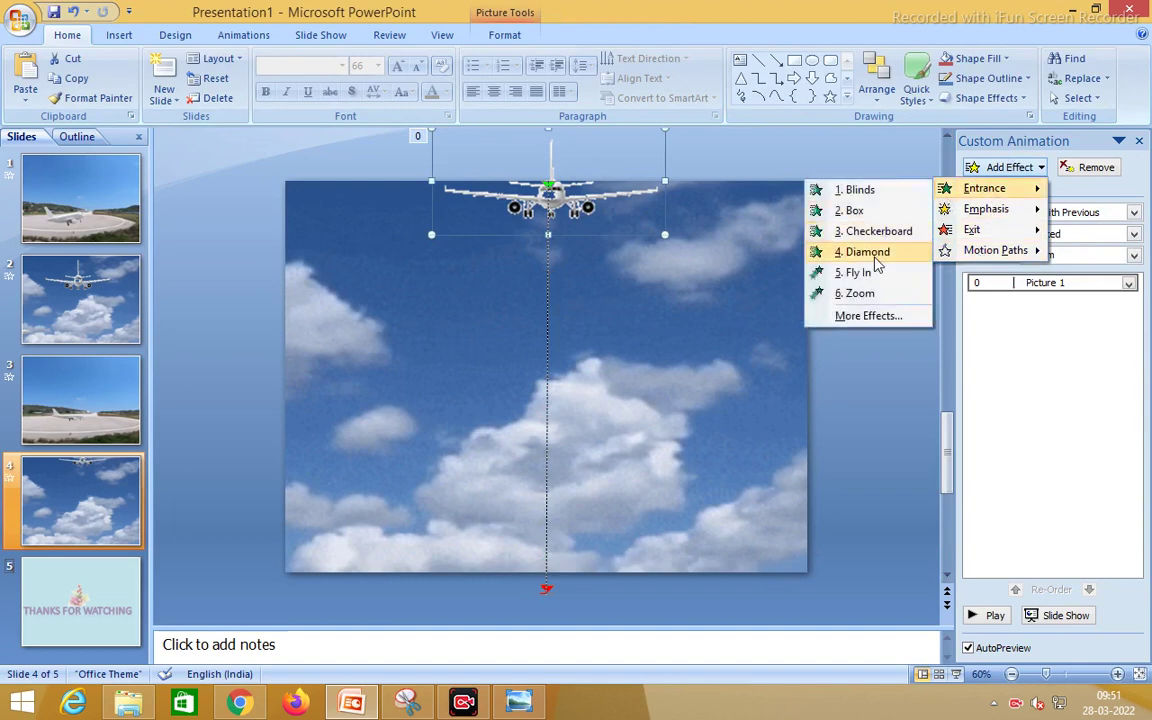
click(866, 293)
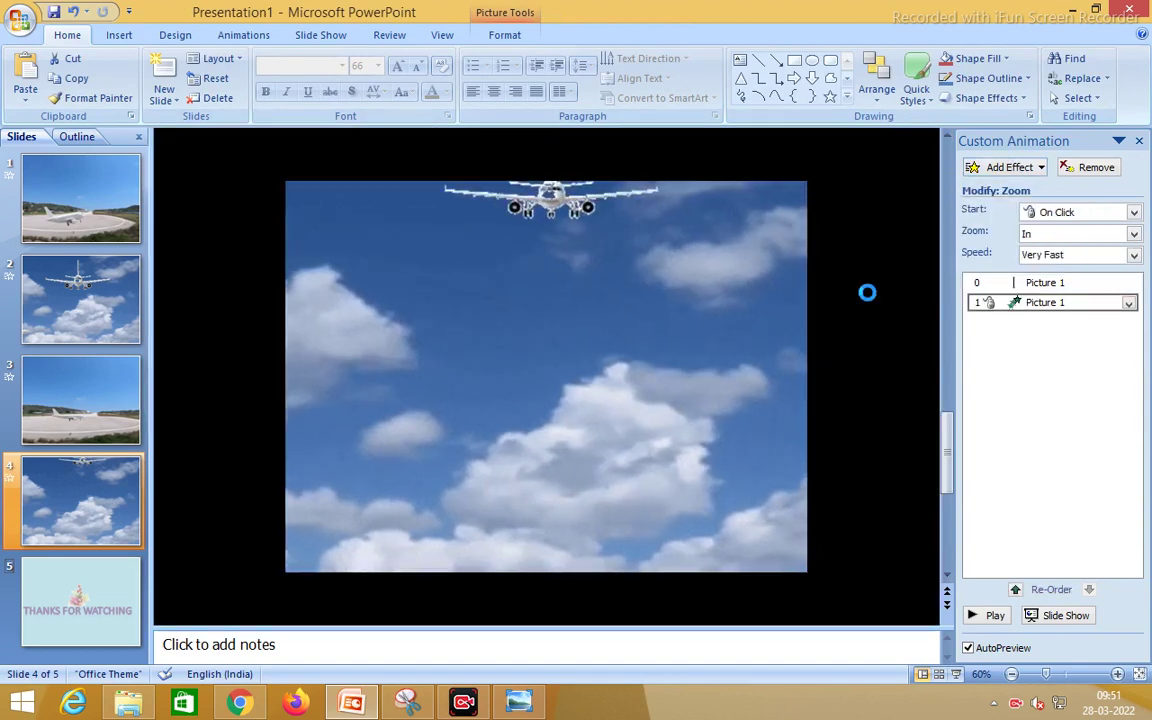
click(1128, 302)
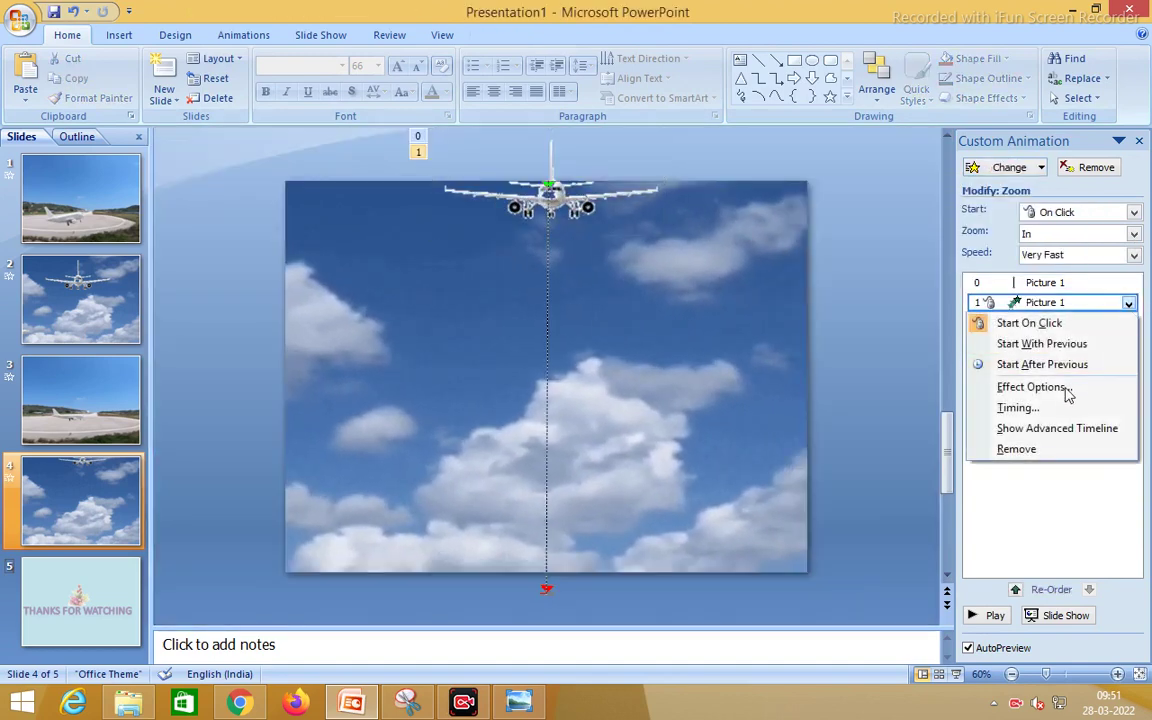
click(1040, 343)
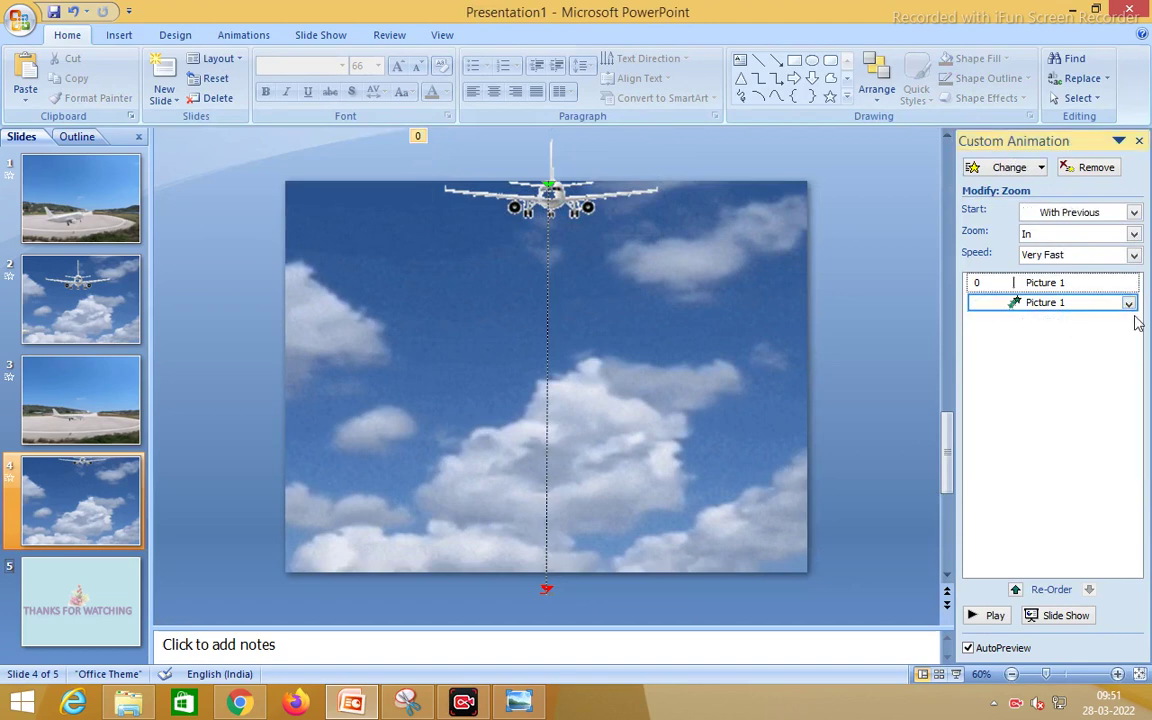
- Give the Down motion path a 1-second delay in its Timing settings
click(1130, 285)
click(1128, 284)
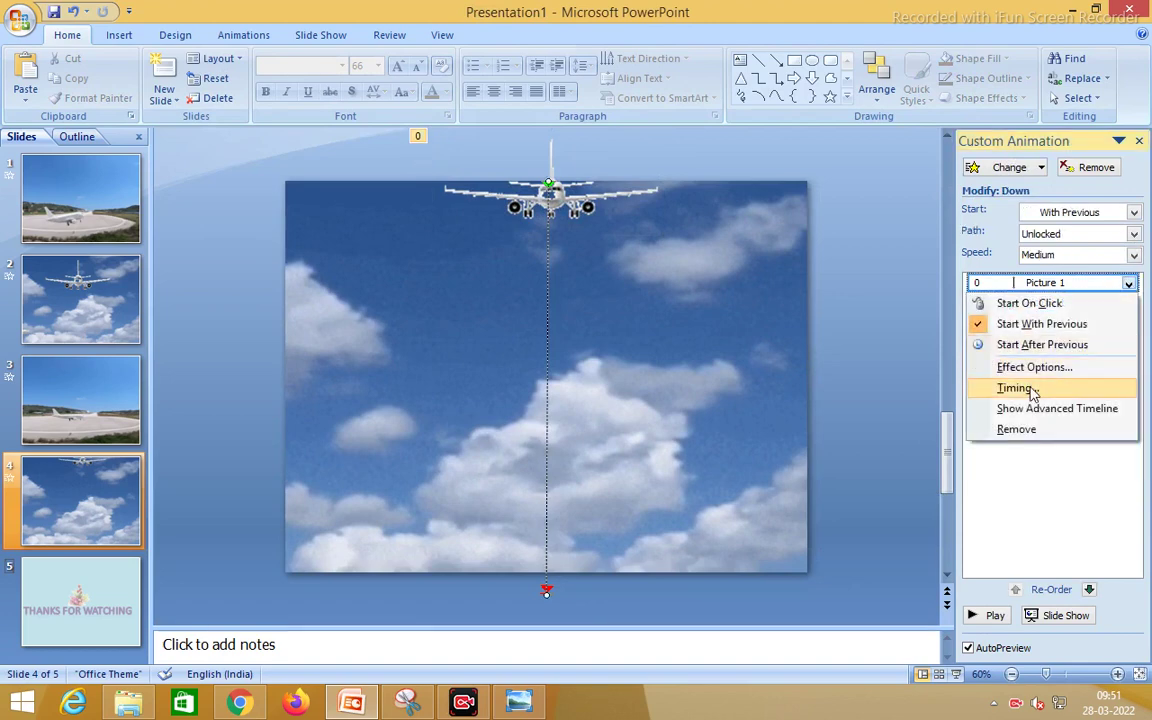
click(1060, 390)
click(506, 288)
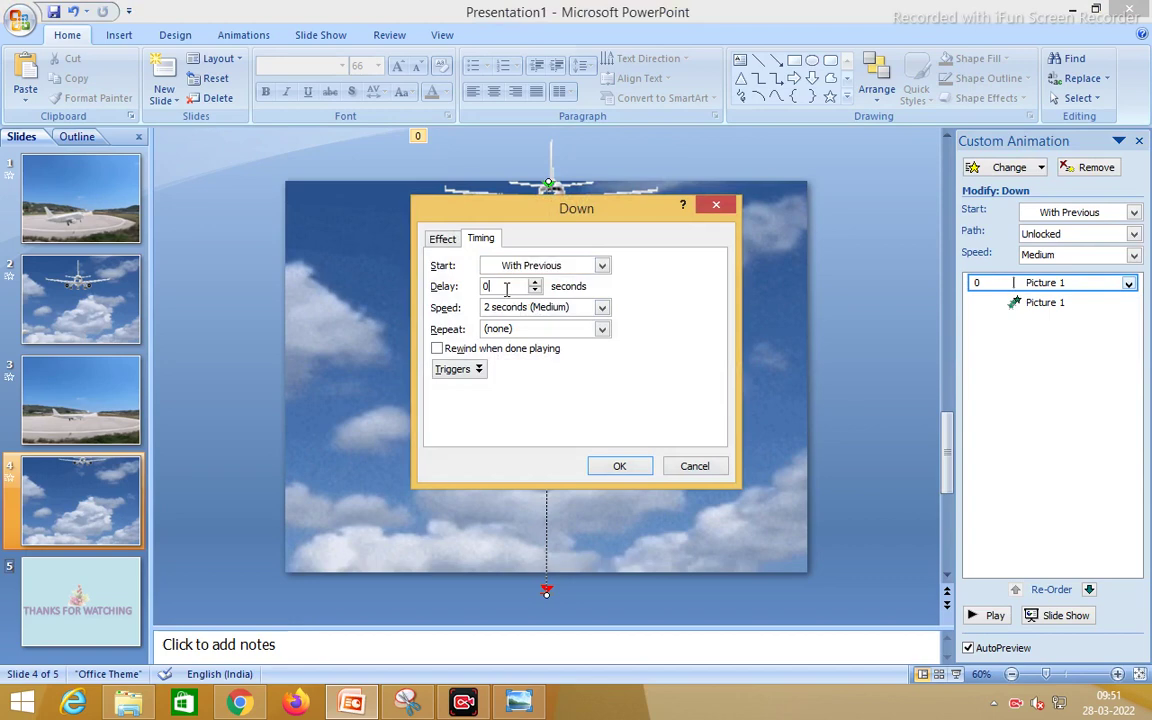
click(620, 475)
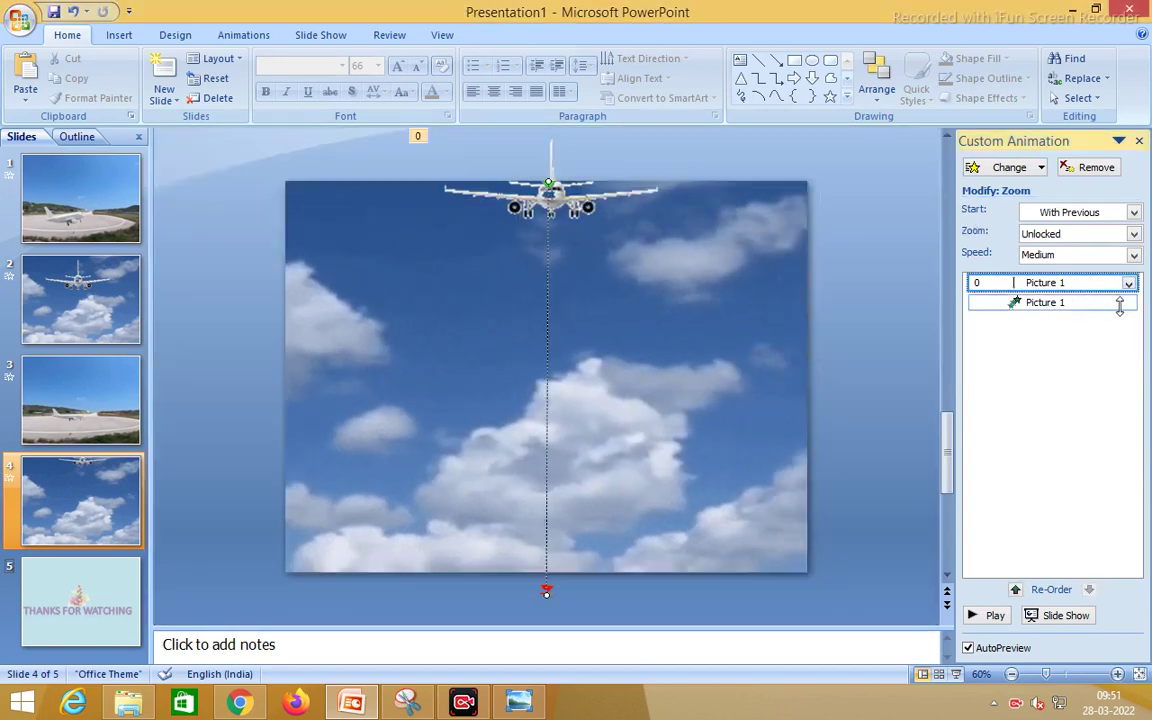
- Set the Zoom effect's delay to 0 in its Timing dialog
click(1128, 304)
click(1128, 304)
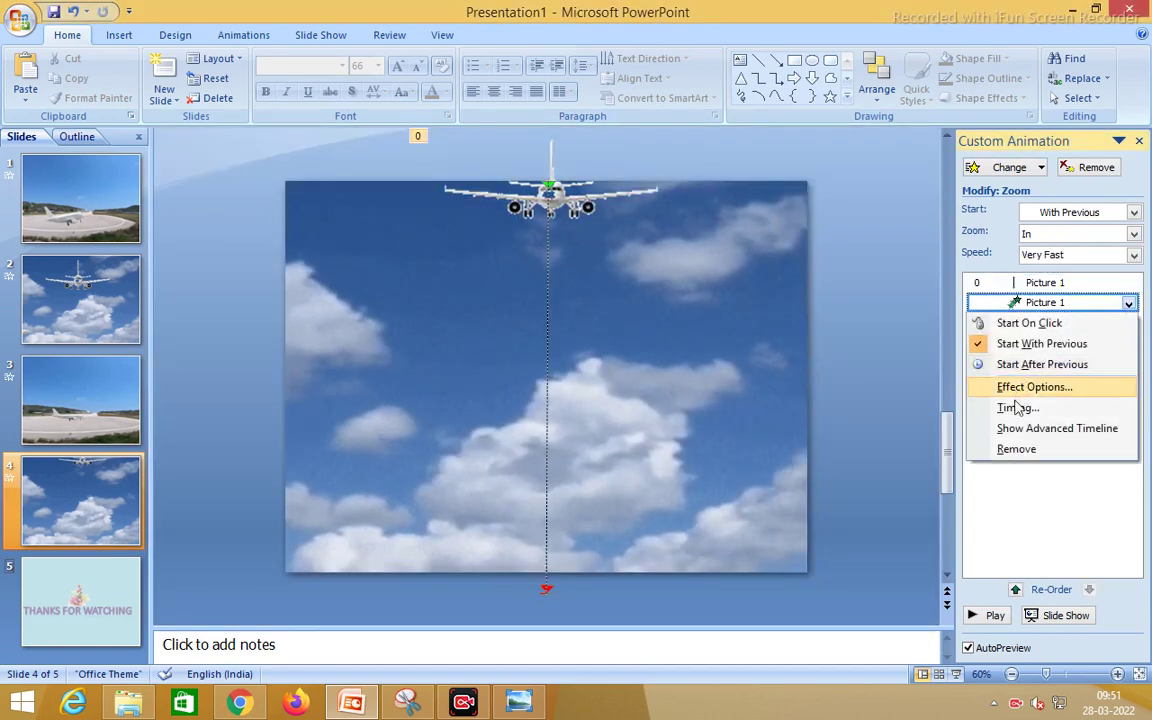
click(1016, 408)
click(502, 297)
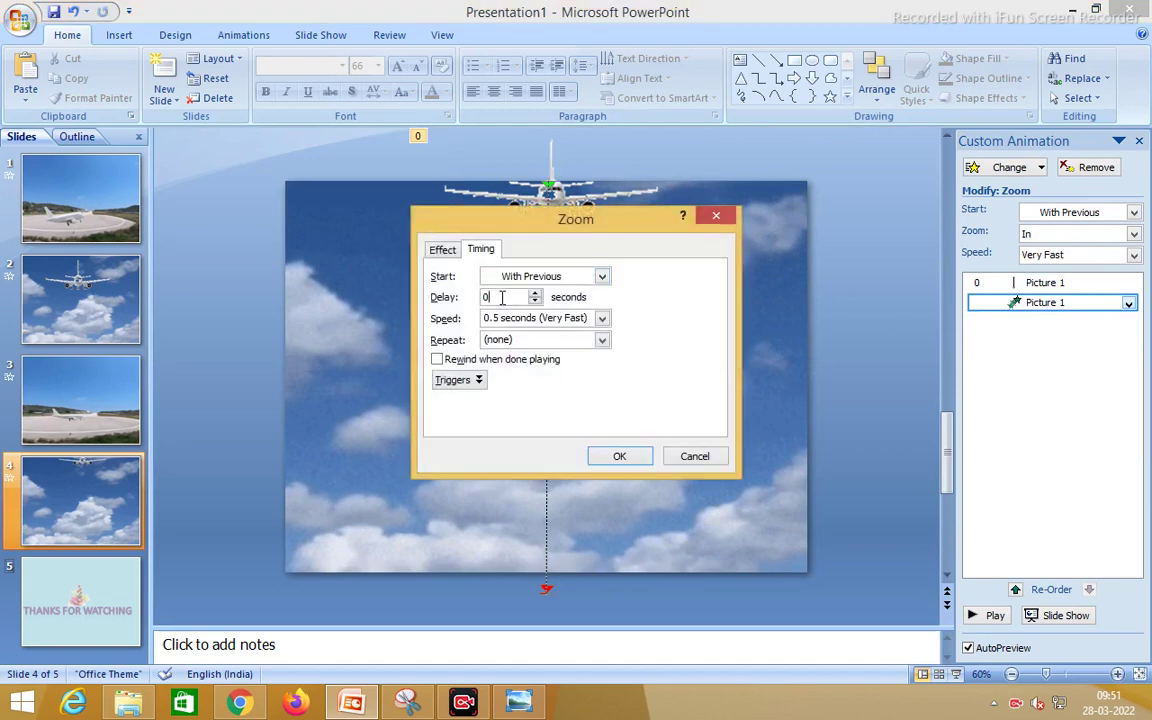
click(620, 457)
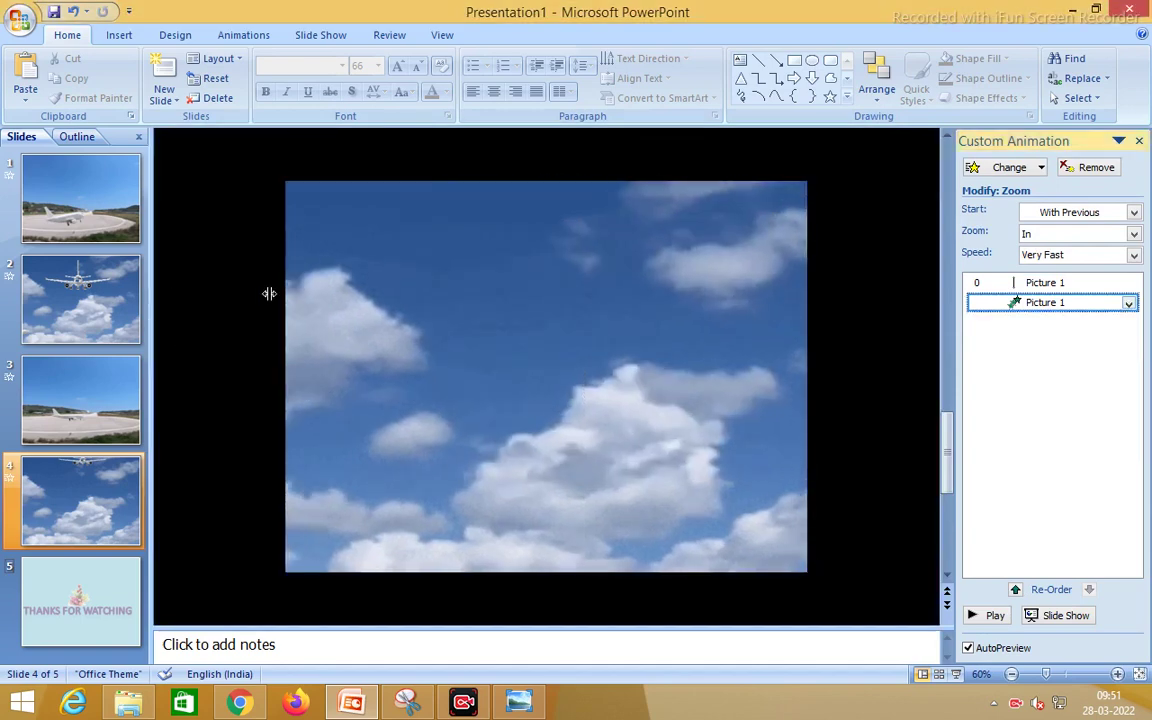
- Insert the 'images (2)' side-view airplane and move it right of the slide centre
click(120, 38)
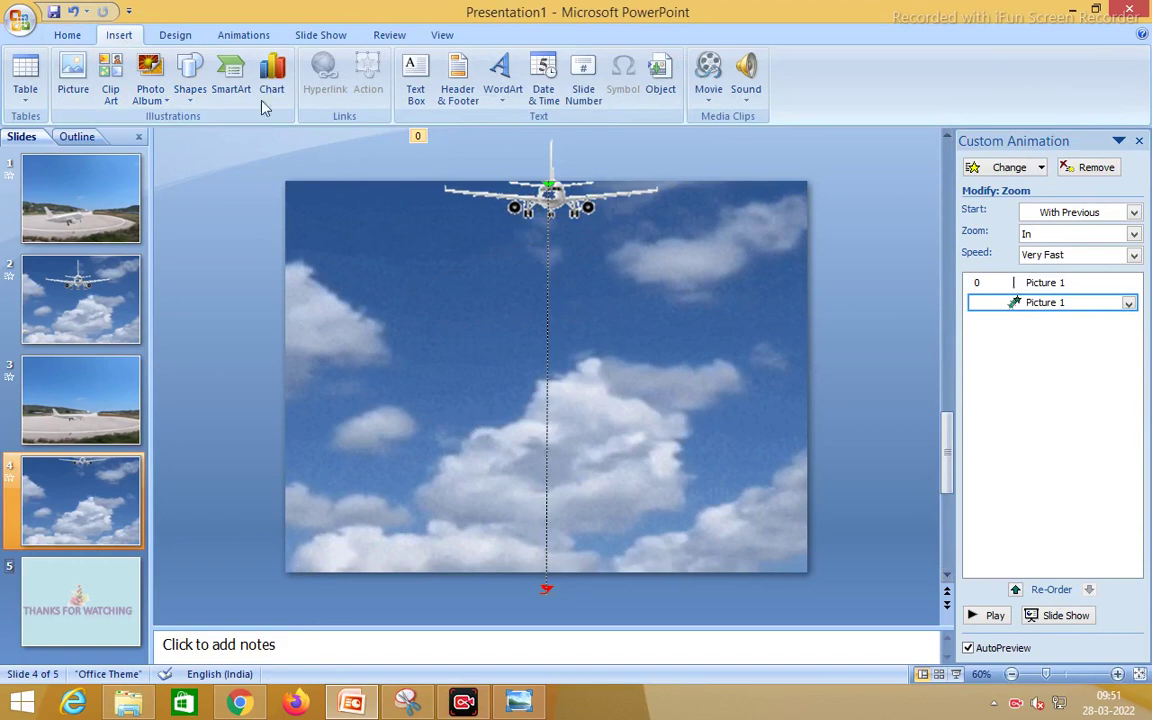
click(73, 75)
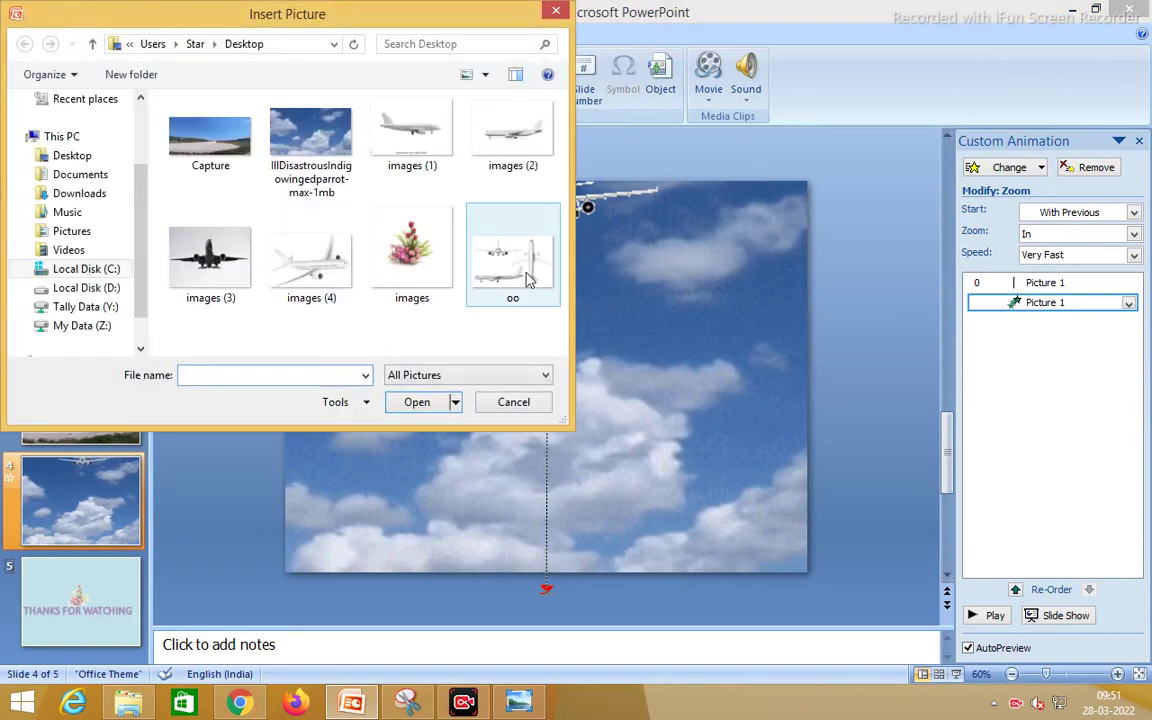
click(518, 150)
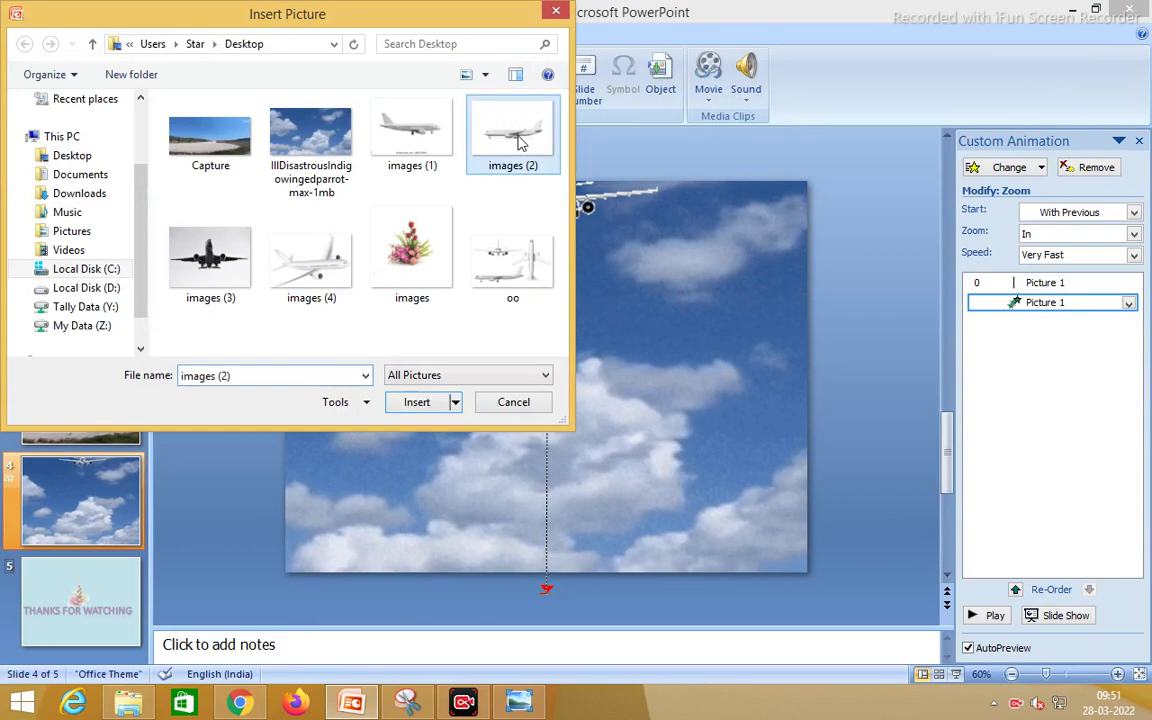
click(417, 402)
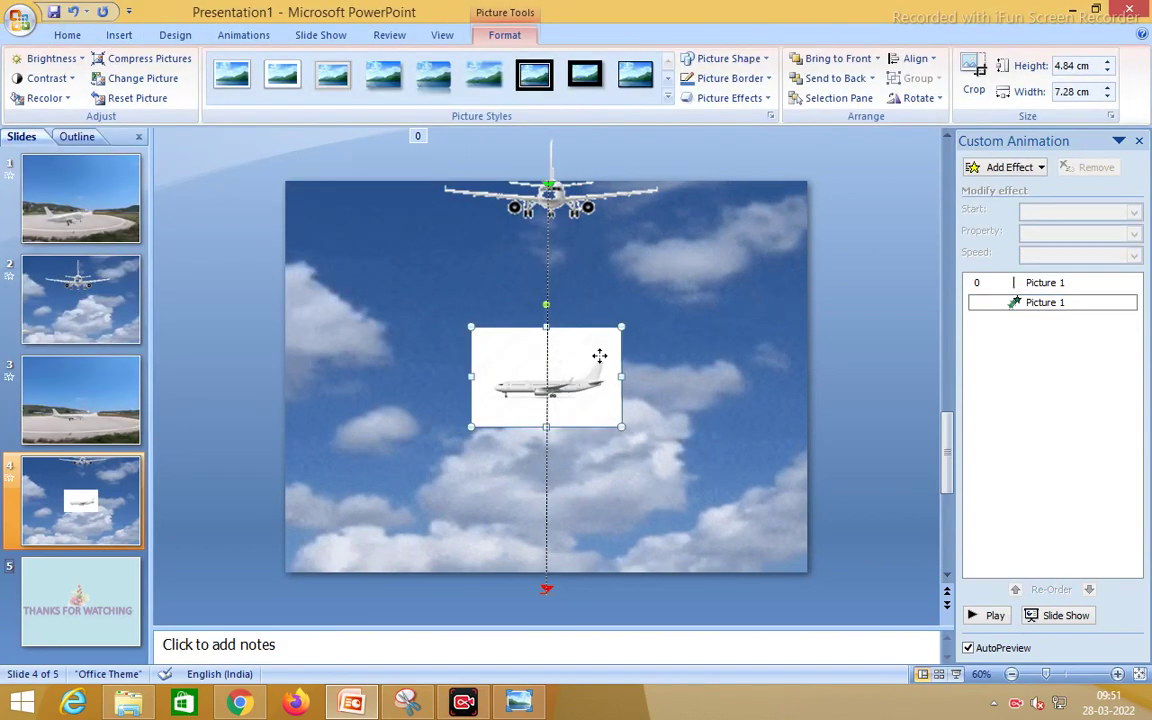
drag(599, 355, 743, 388)
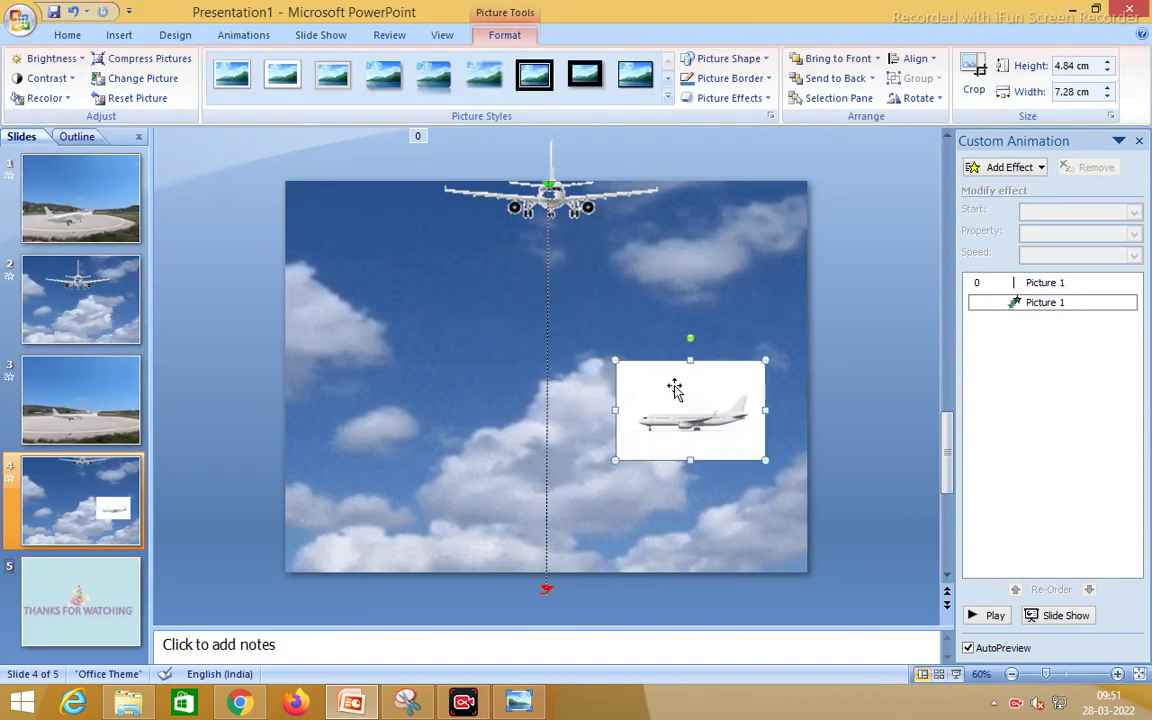
- Duplicate the airplane, tilt both about 30° clockwise, and place them off the lower-left and right edges
drag(479, 387, 306, 393)
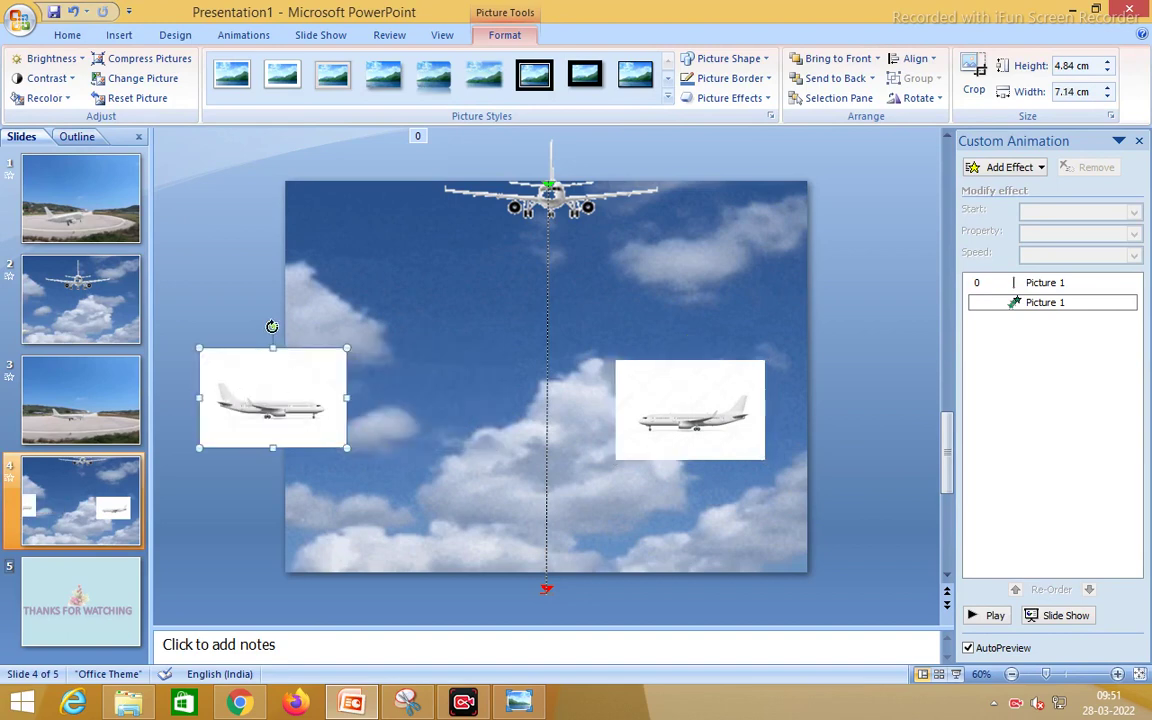
drag(256, 334, 236, 336)
drag(291, 380, 232, 458)
click(752, 407)
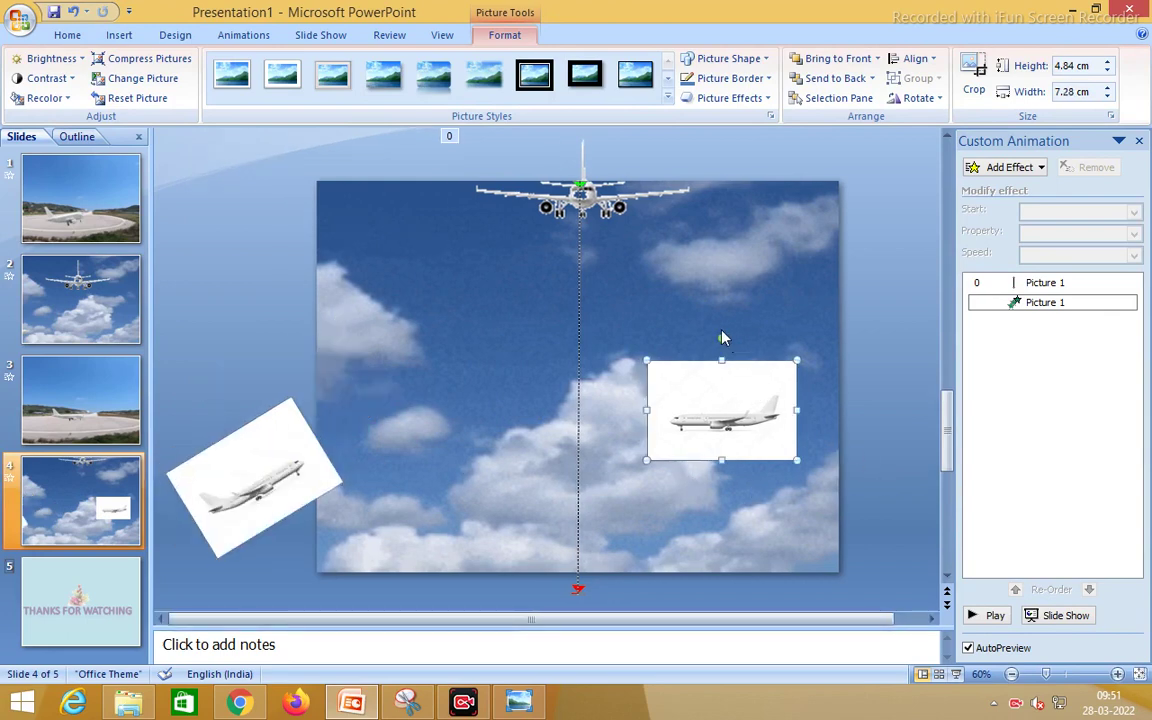
drag(731, 338, 758, 348)
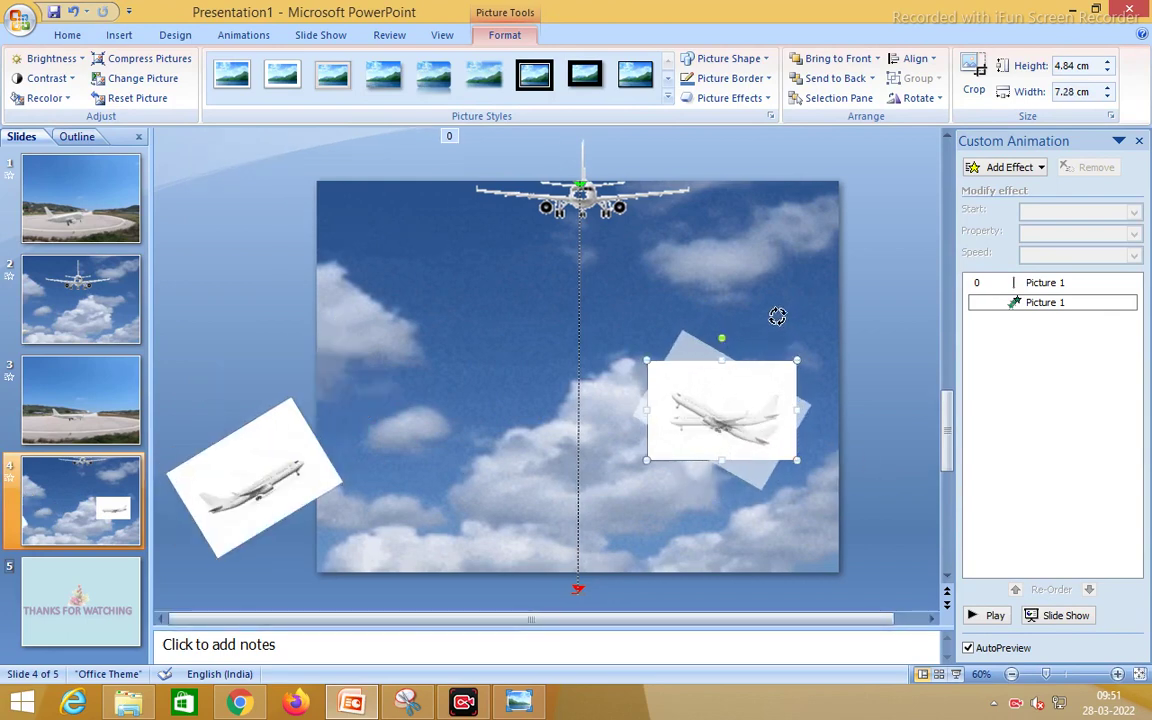
drag(818, 368, 819, 350)
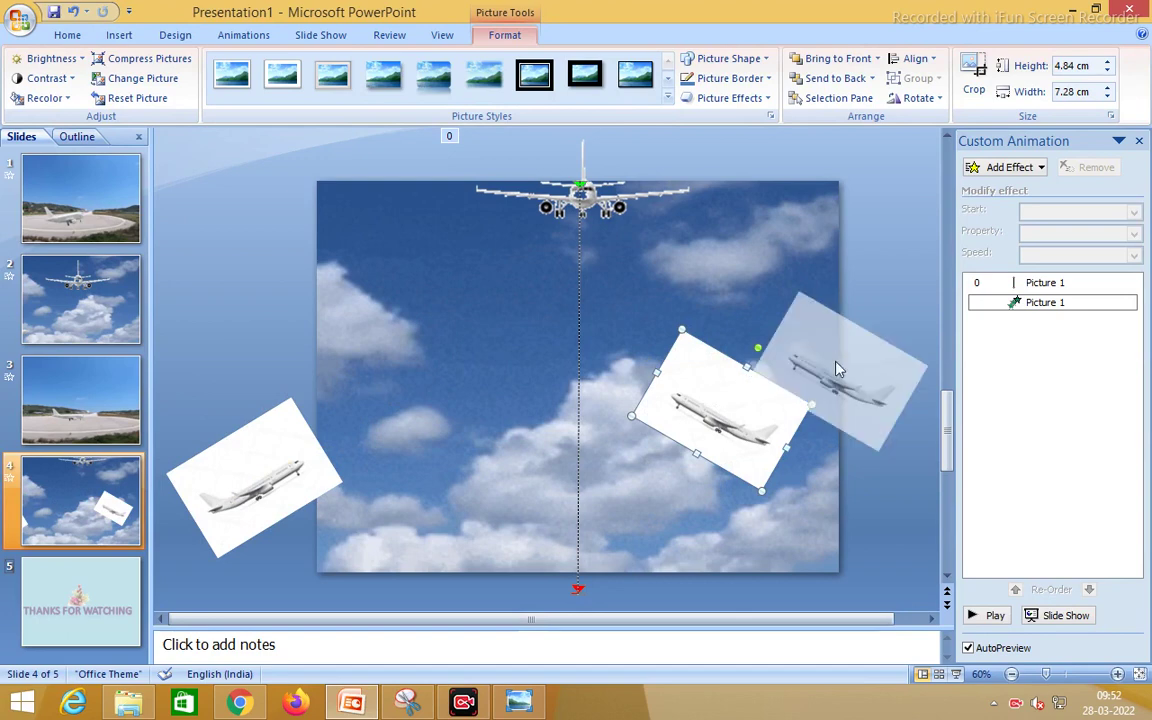
- Make both tilted airplanes' white backgrounds transparent, nudging them further past the left and right edges
click(52, 98)
click(60, 371)
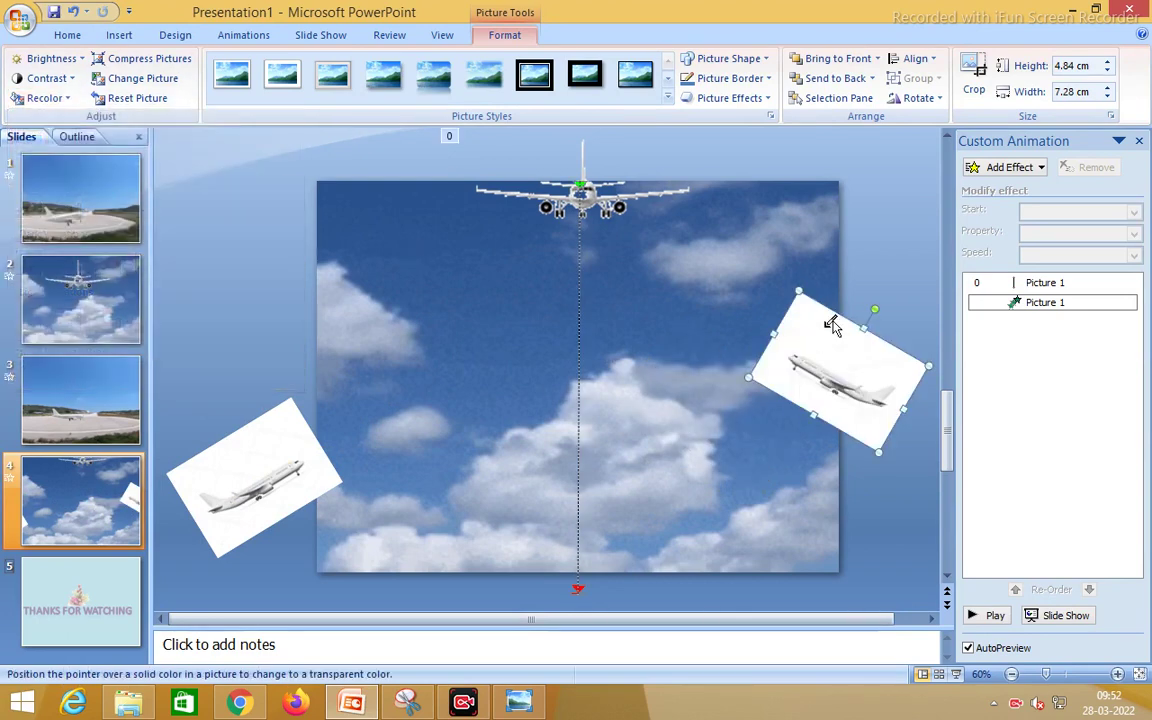
click(785, 340)
click(291, 449)
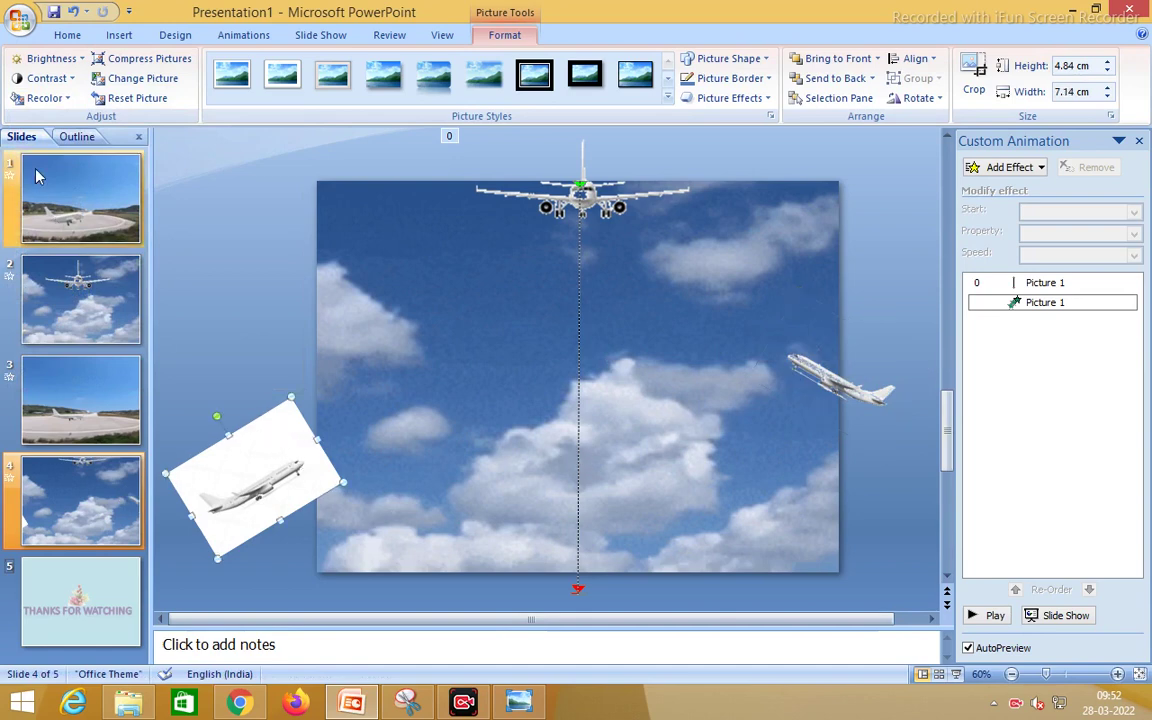
click(45, 98)
click(80, 371)
click(250, 440)
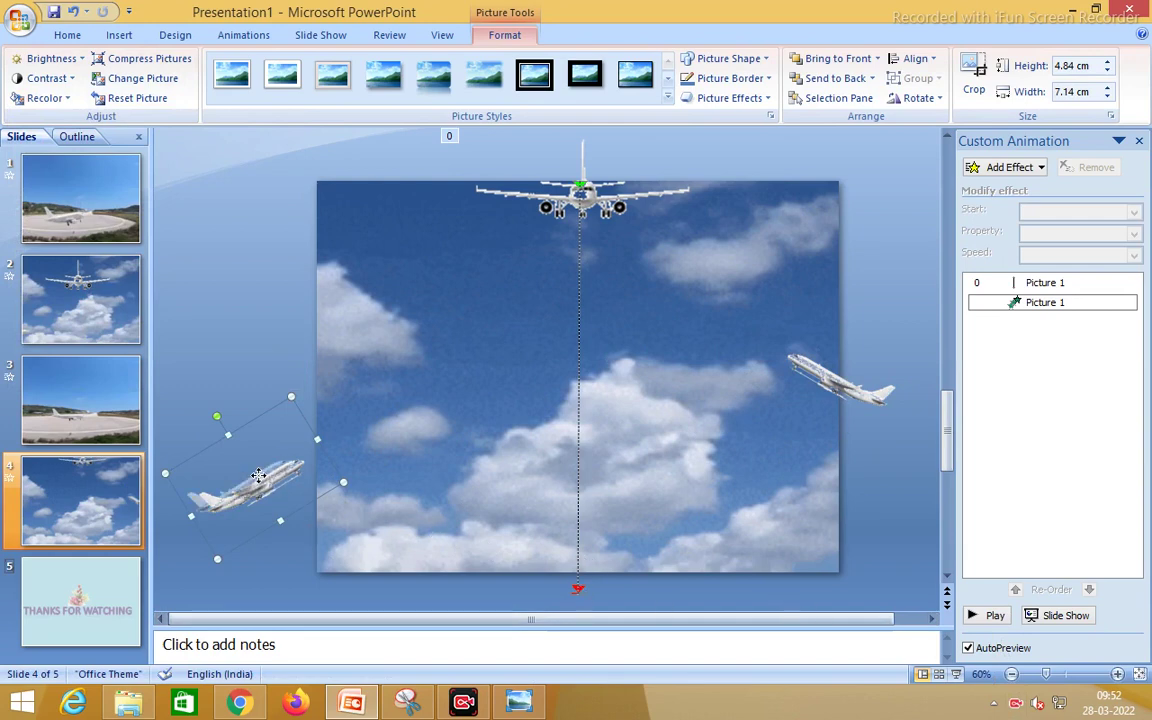
drag(259, 477, 246, 477)
drag(828, 380, 851, 383)
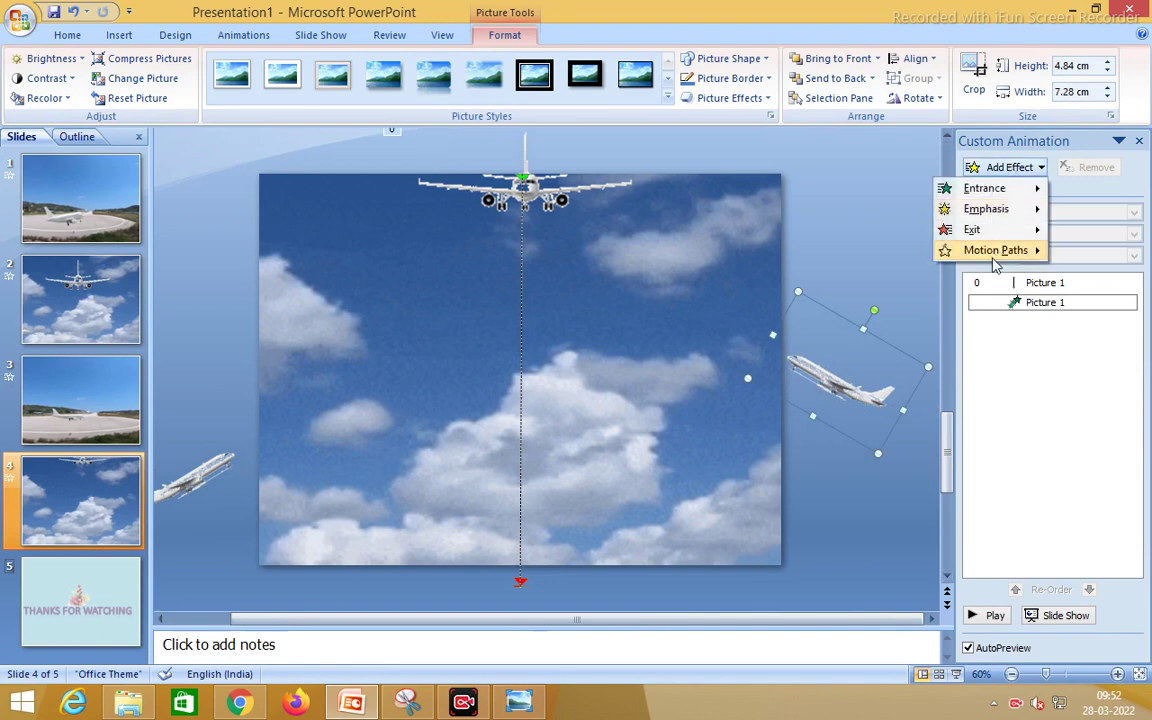
mouse_move(995, 250)
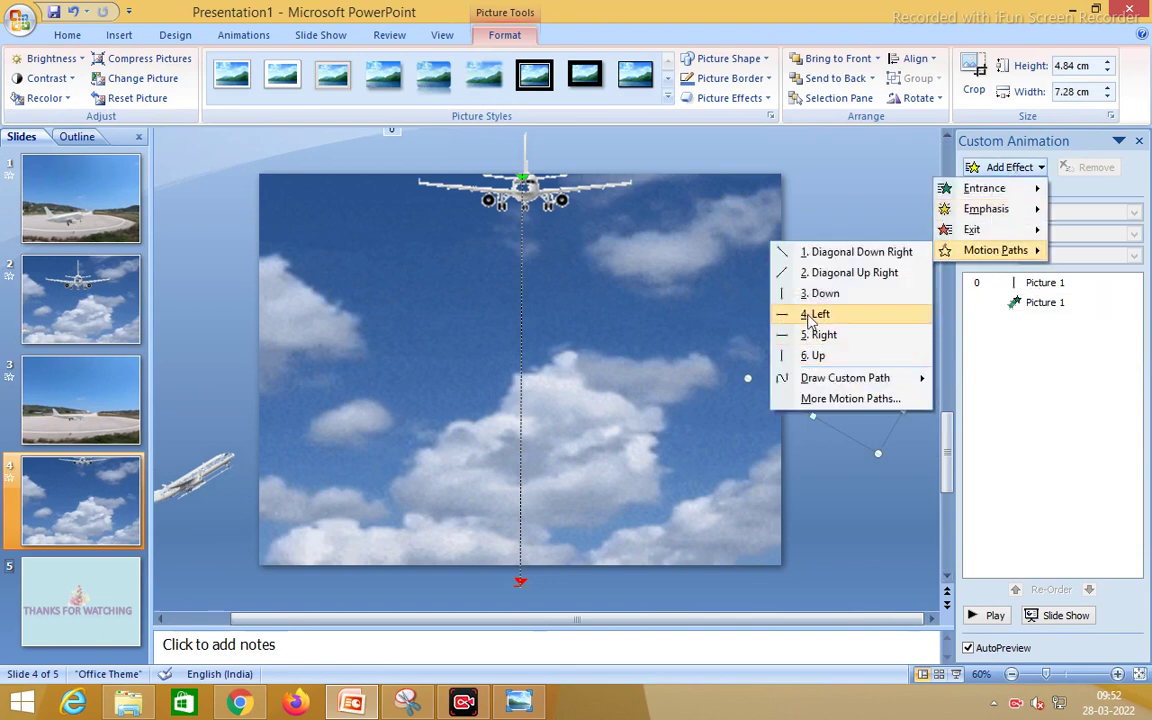
- Give the right airplane a Left motion path and drag its end toward the upper left
click(812, 314)
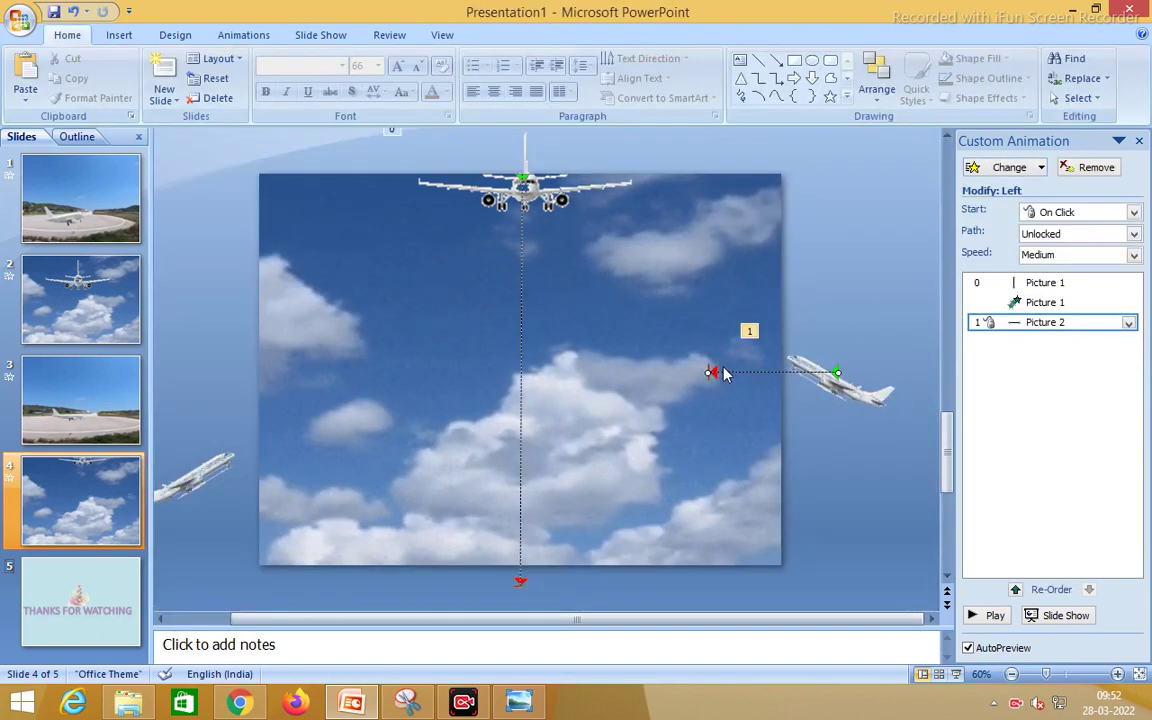
drag(712, 374, 714, 378)
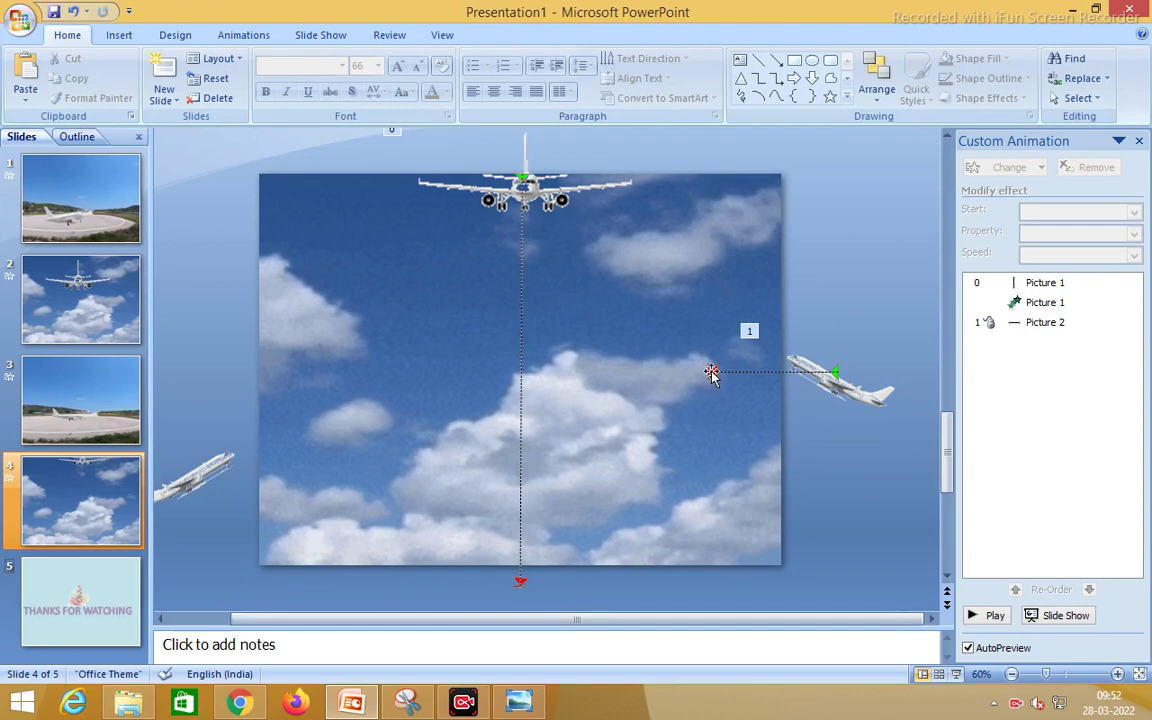
click(711, 374)
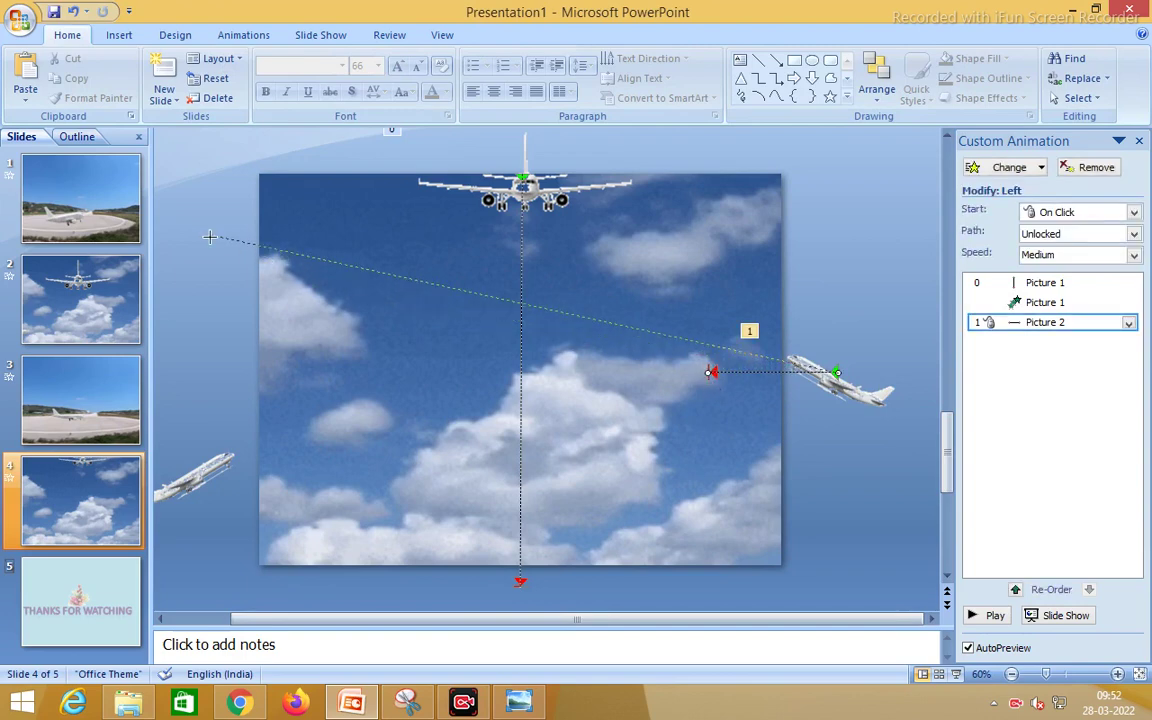
- Set the right airplane's flight to start With Previous with a 0-second delay
click(1129, 325)
click(1041, 425)
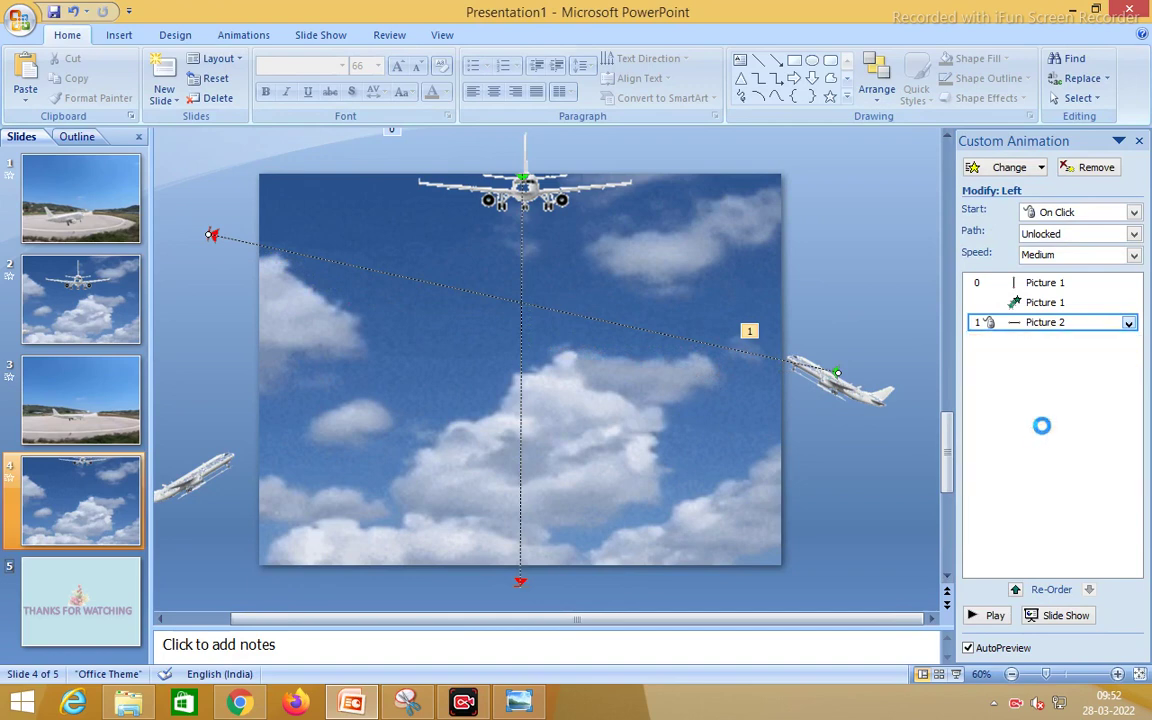
click(494, 285)
text(2)
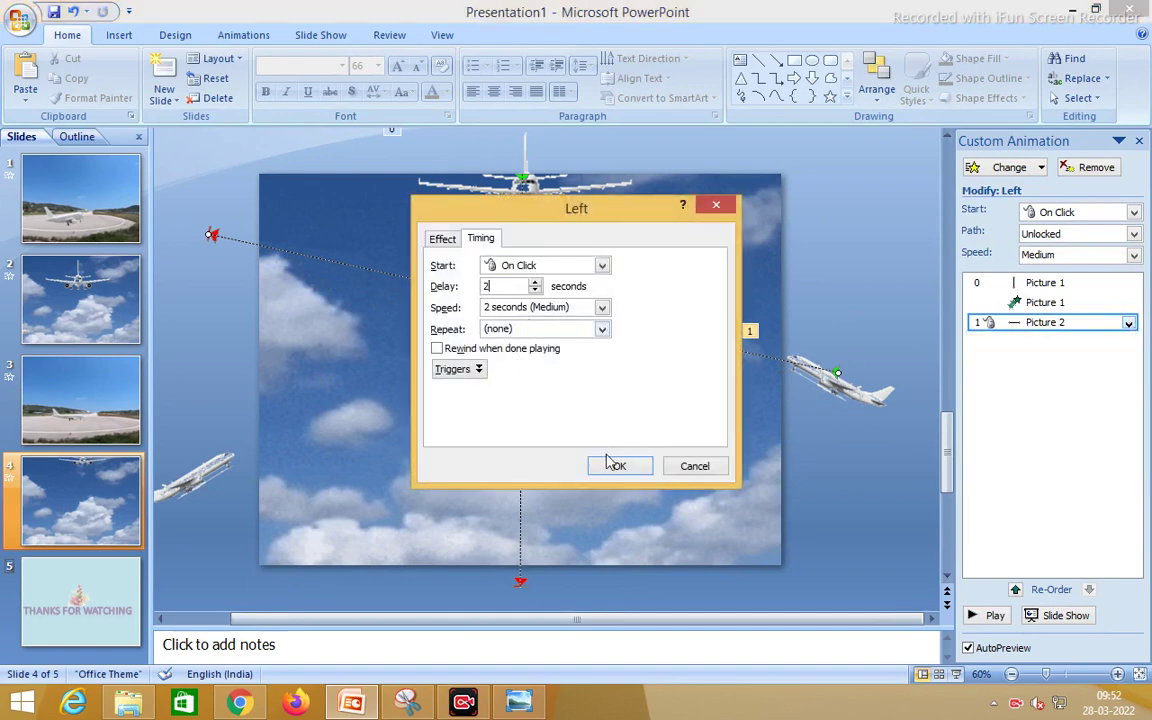
click(601, 265)
click(540, 298)
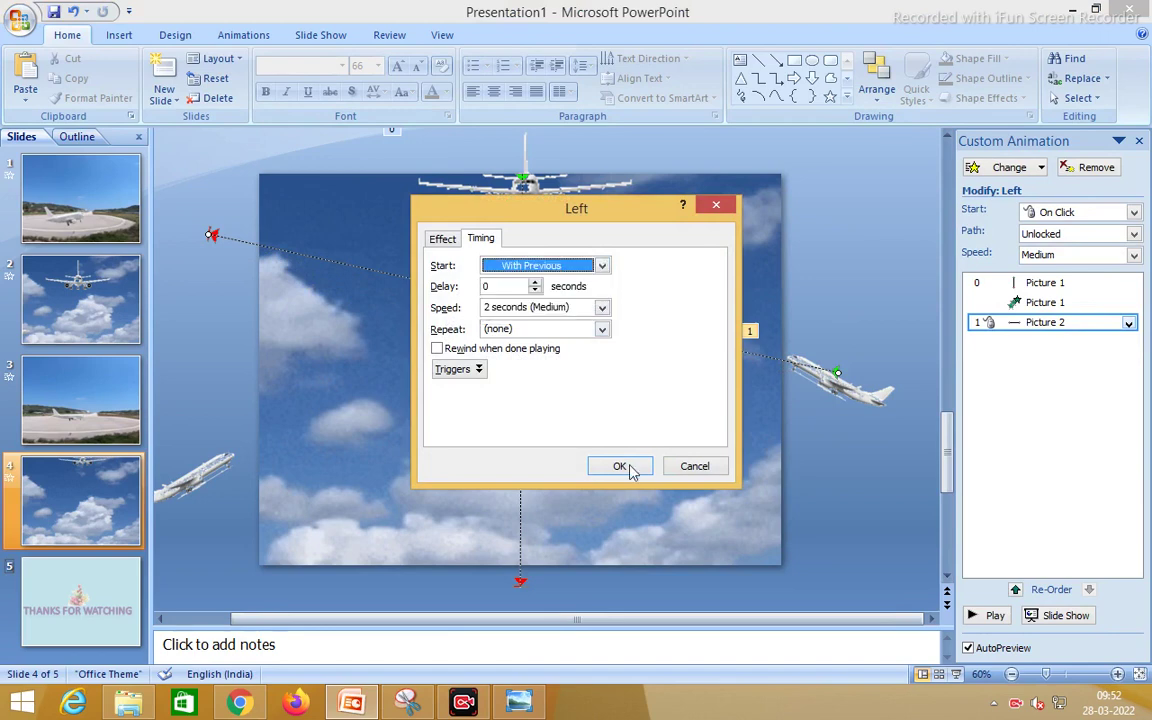
click(620, 466)
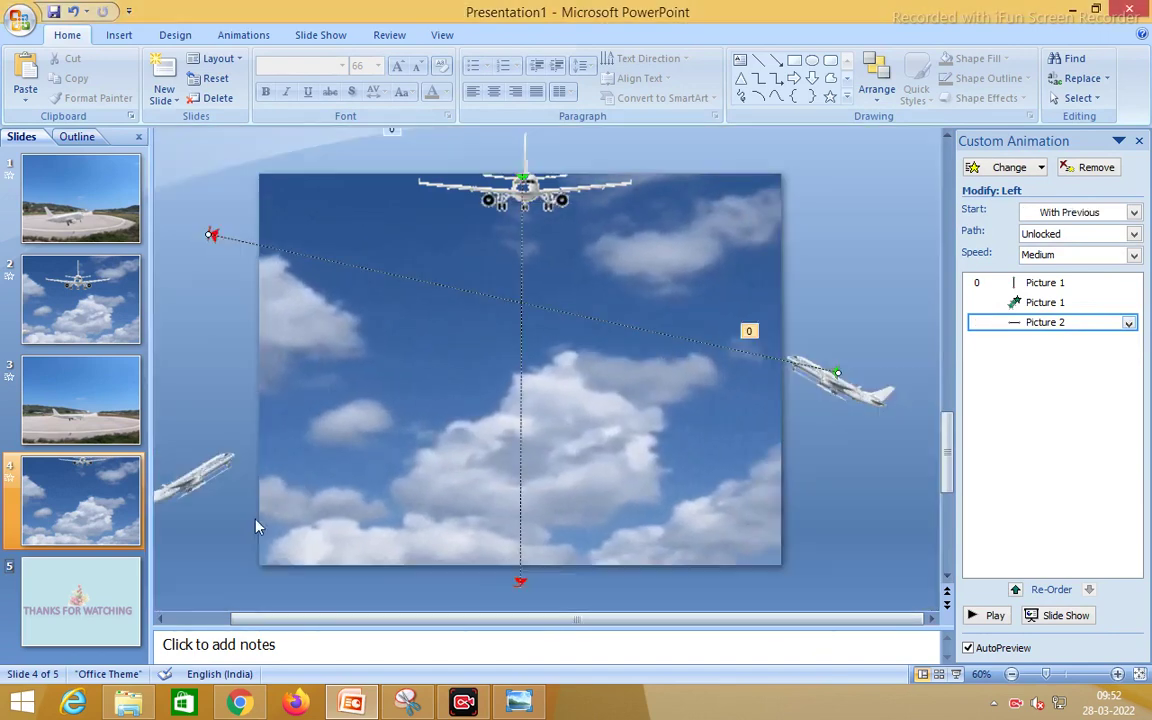
click(197, 475)
click(1008, 167)
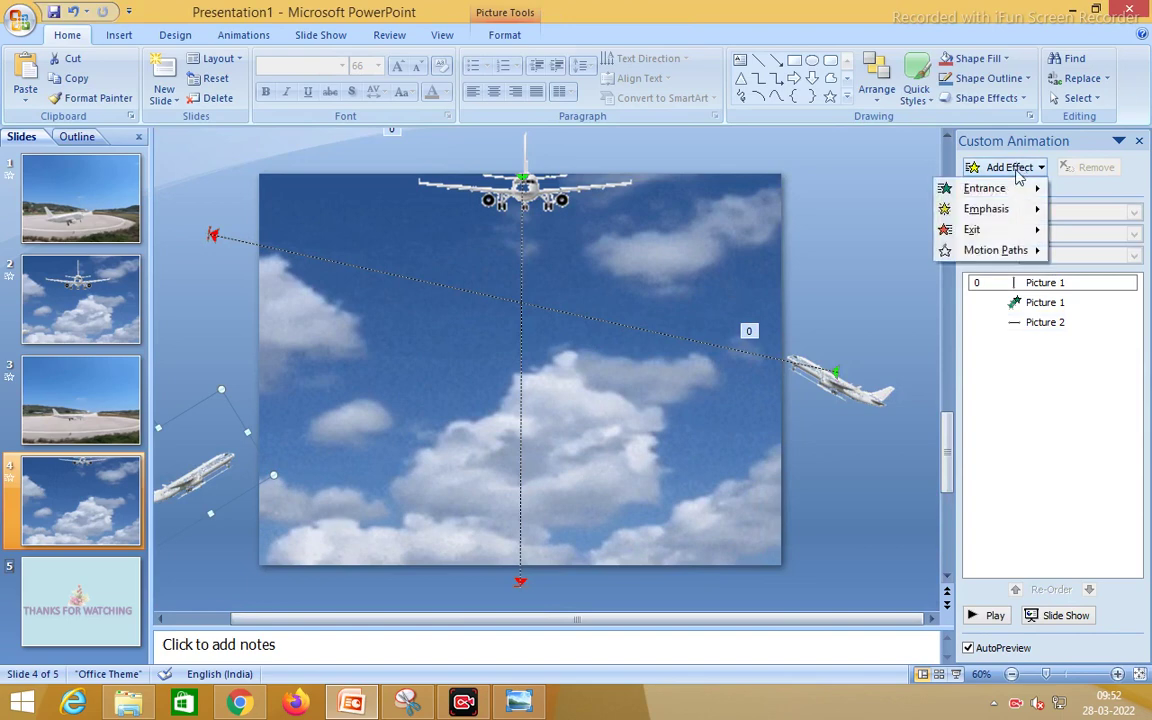
mouse_move(995, 250)
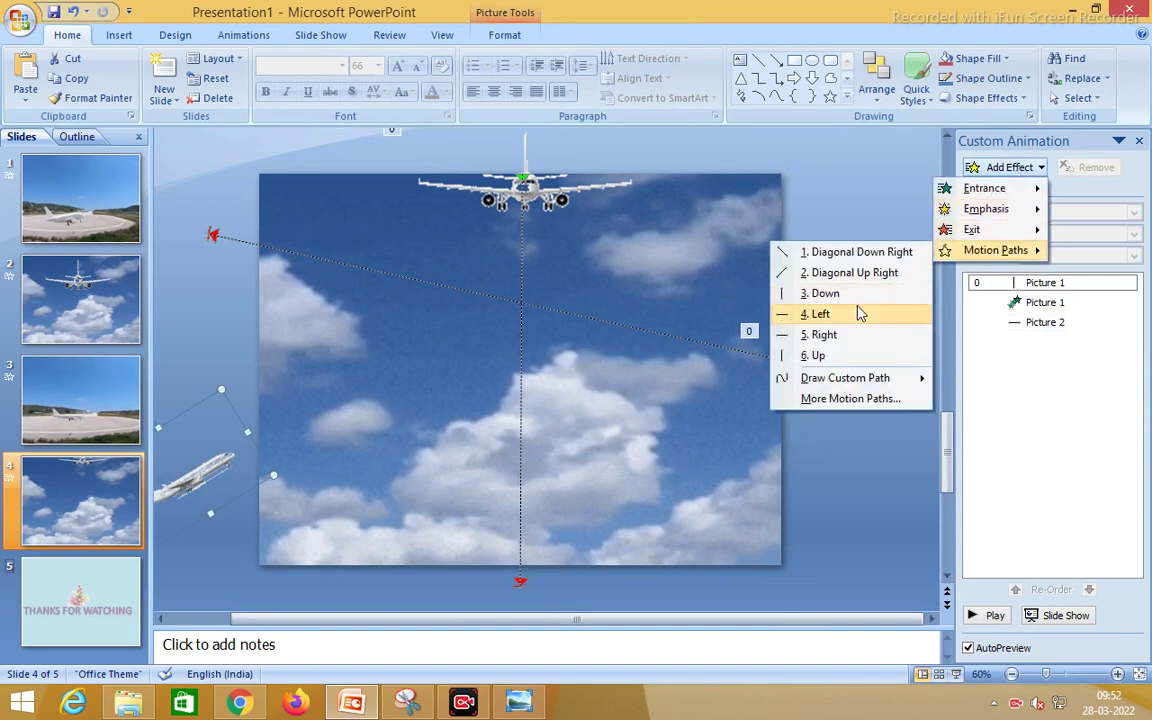
- Give the lower-left airplane a Right motion path, starting With Previous after a 3-second delay
click(848, 334)
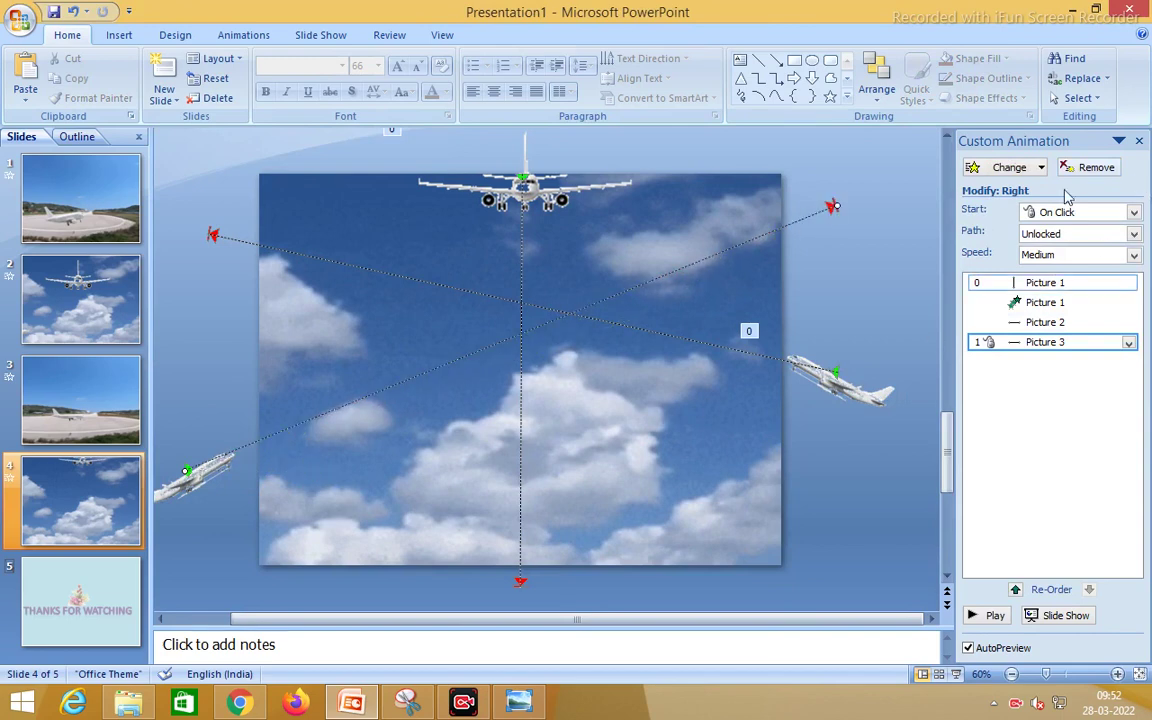
click(1129, 343)
click(1030, 383)
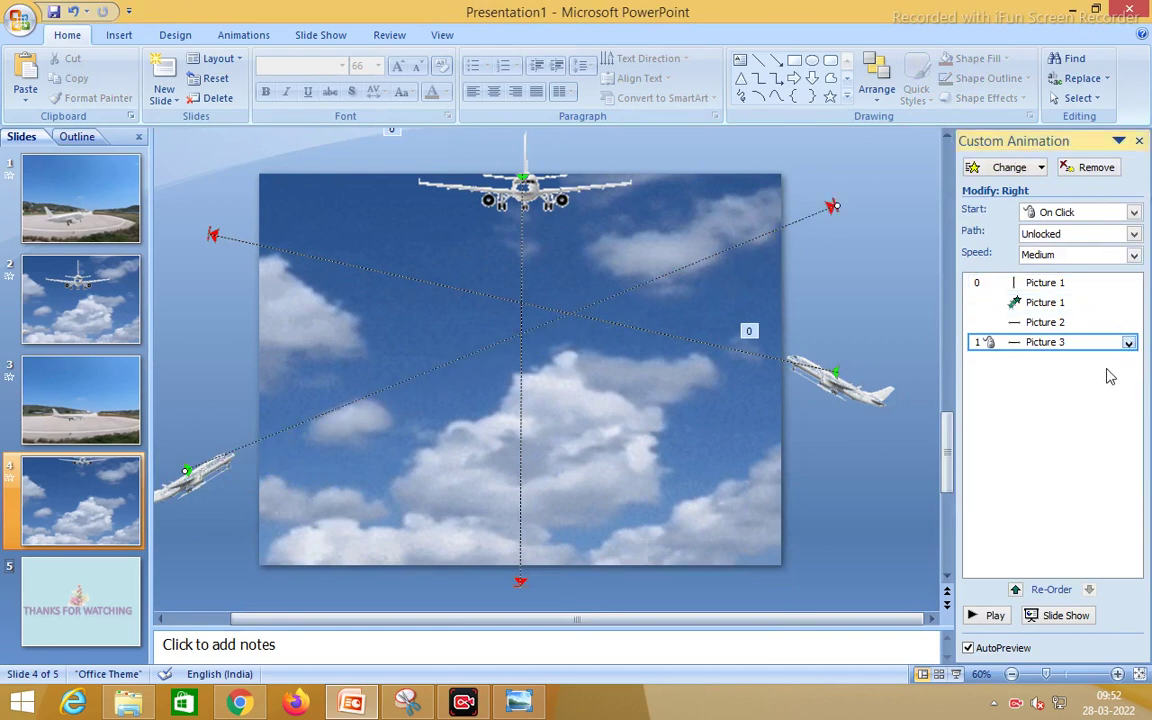
click(1129, 343)
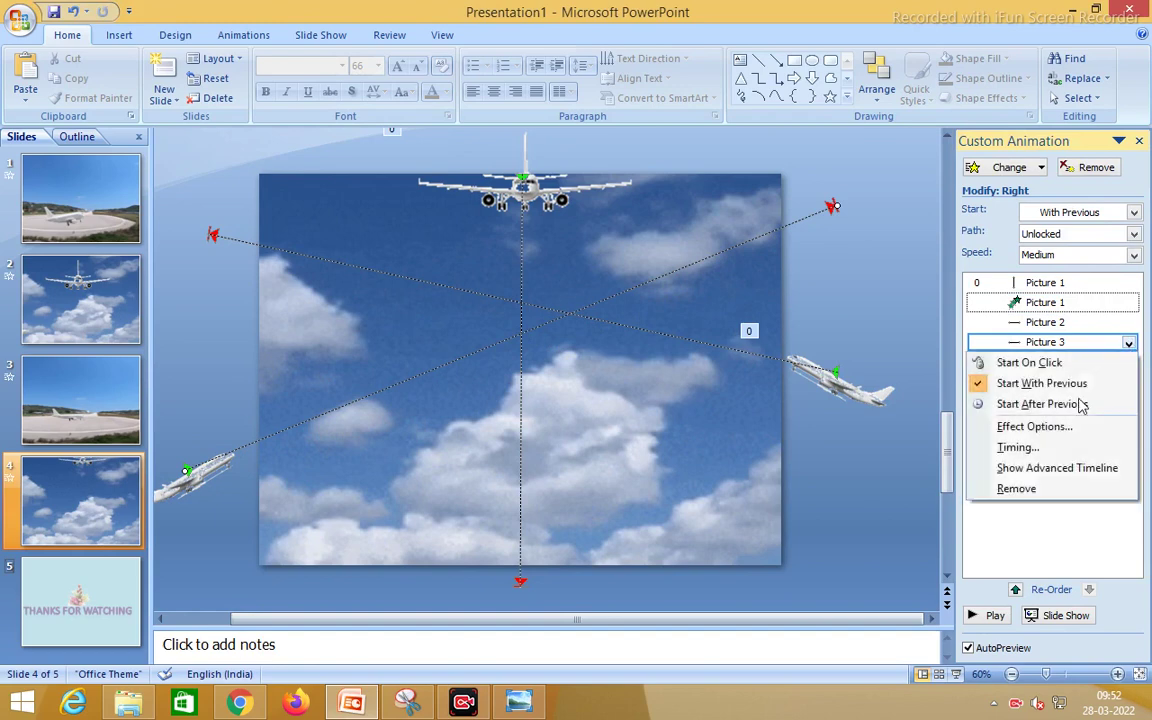
click(1022, 444)
click(507, 288)
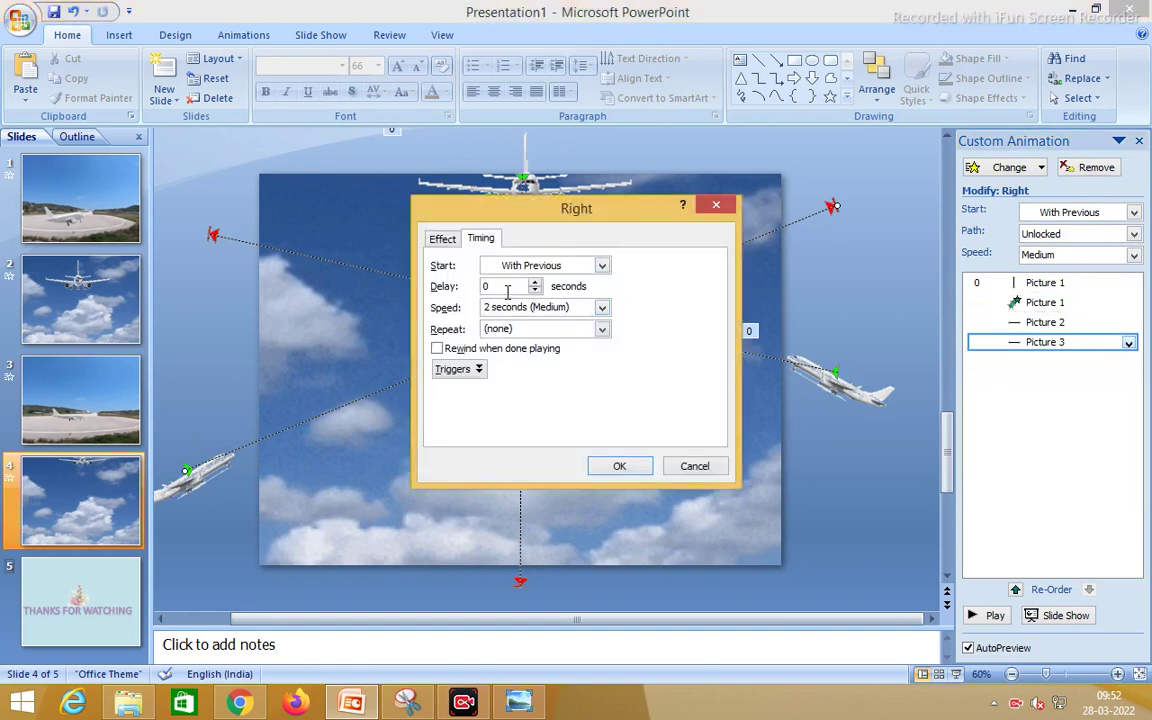
click(612, 466)
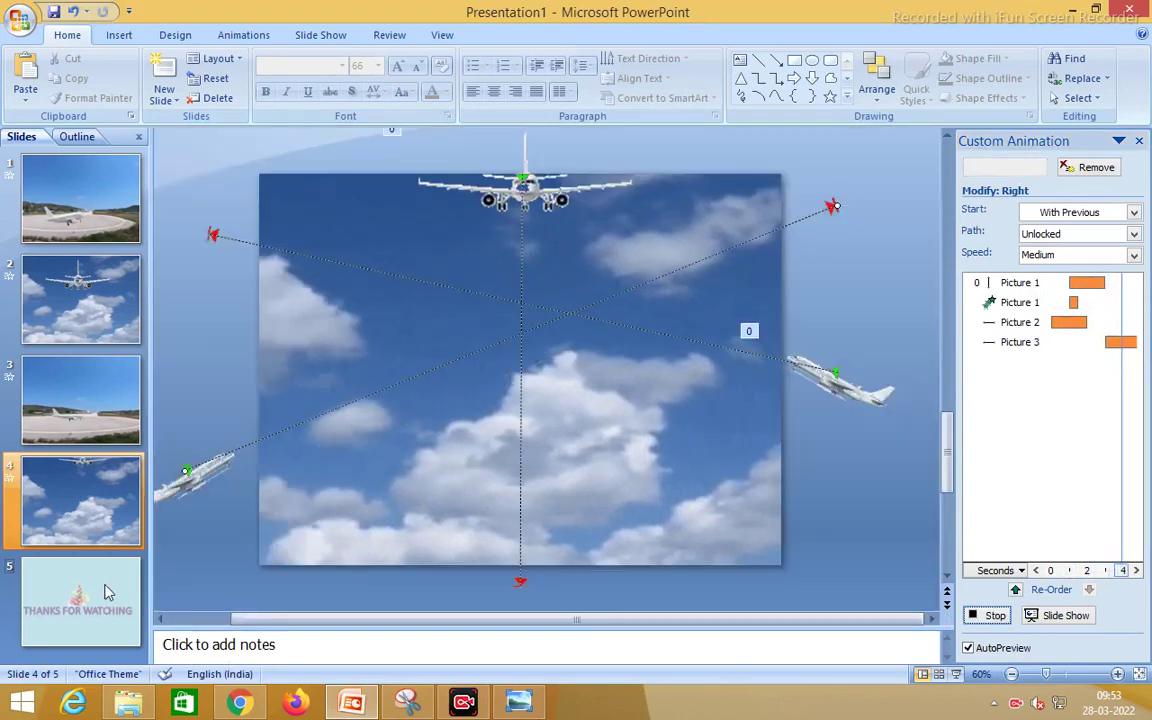
- Bring up the context menu for the slide 5 THANKS FOR WATCHING thumbnail
right_click(108, 592)
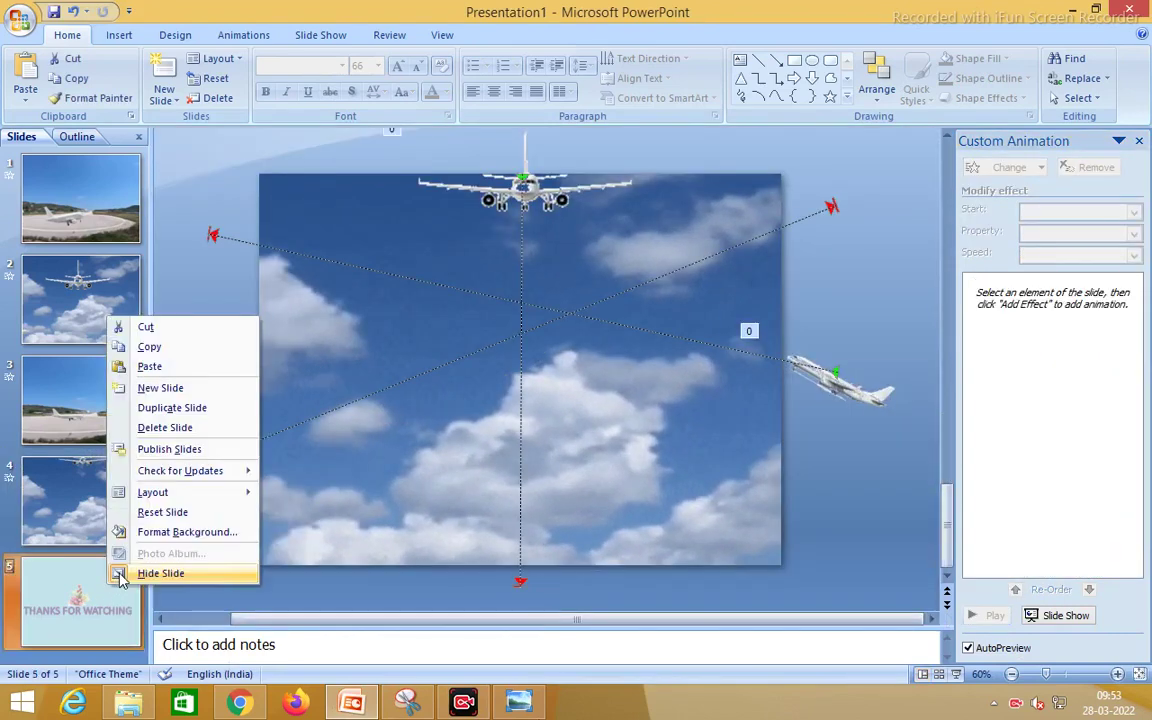